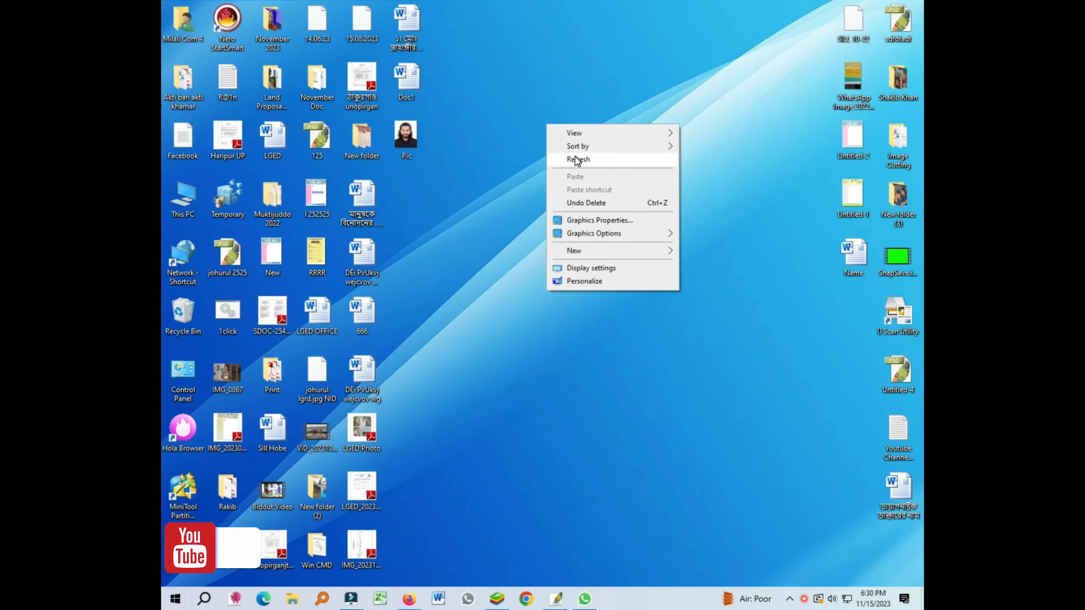
# Refresh the desktop, then view the Pic photo in the image viewer and close it
pyautogui.click(575, 158)
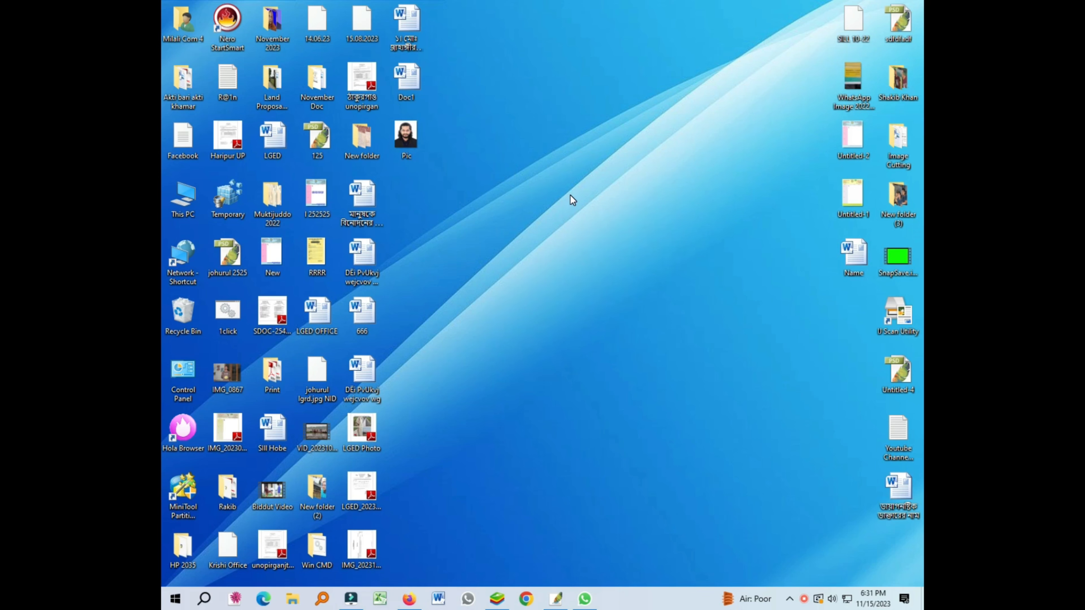
pyautogui.doubleClick(405, 130)
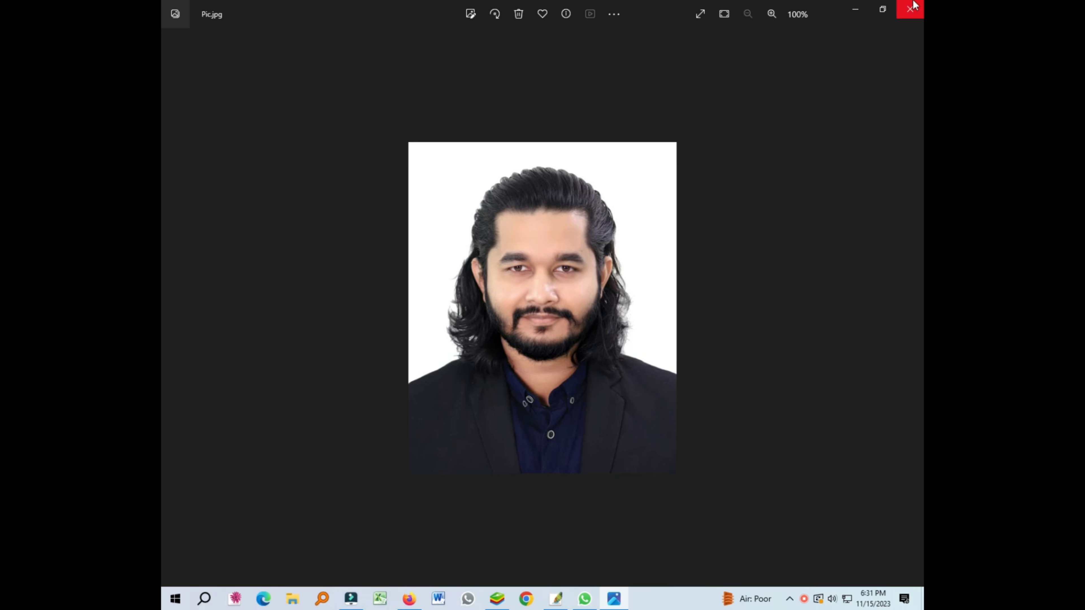
pyautogui.click(912, 9)
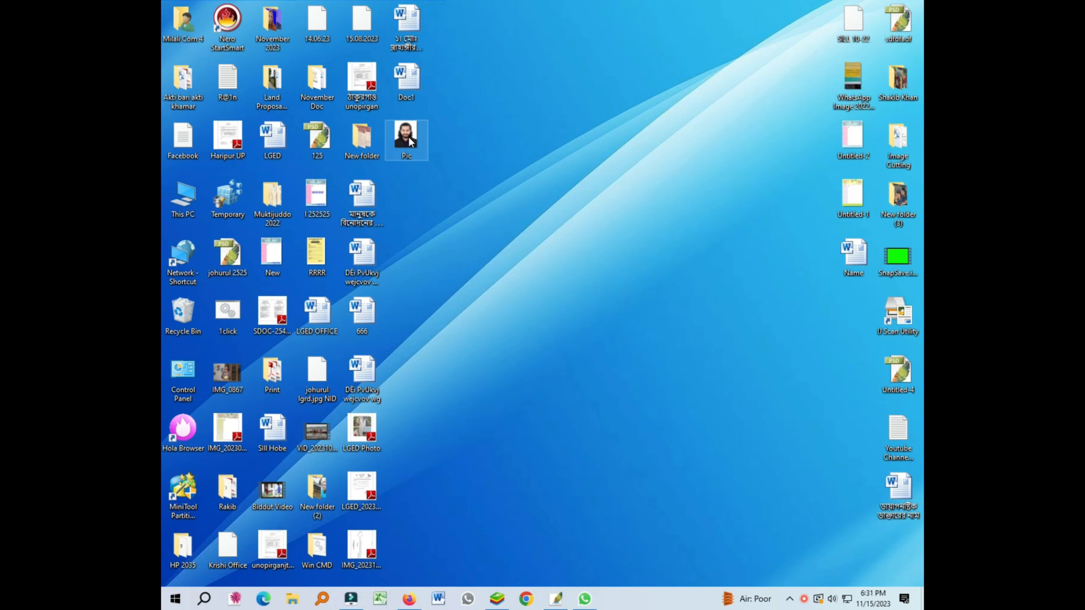
# Switch to Photoshop by opening the desktop's Pic photo in it, and move the photo's window nearer the middle of the workspace
pyautogui.moveTo(406, 137); pyautogui.dragTo(502, 194)
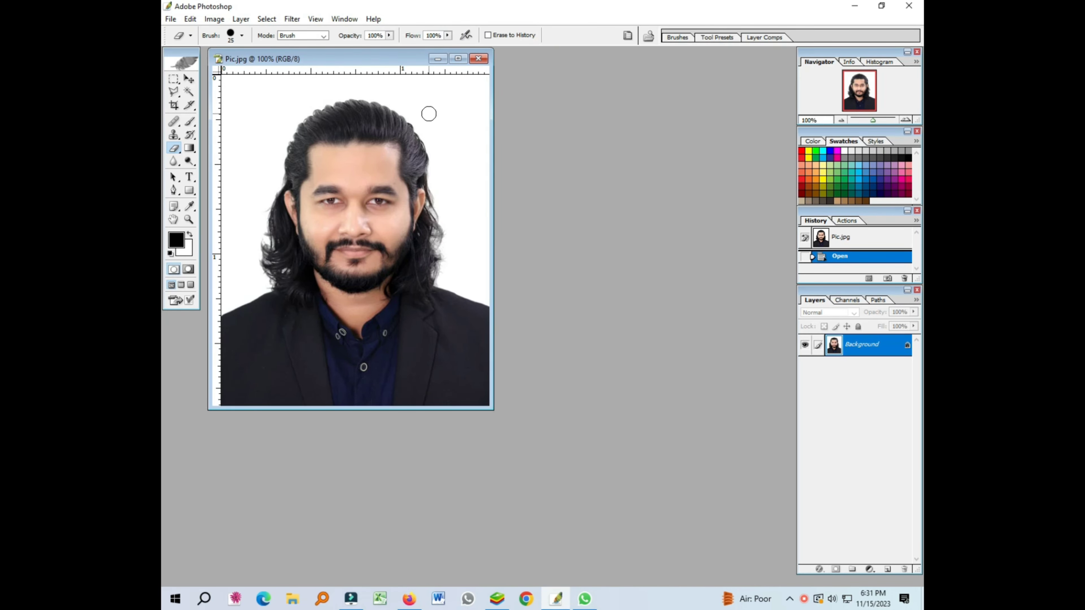
pyautogui.moveTo(385, 61); pyautogui.dragTo(470, 78)
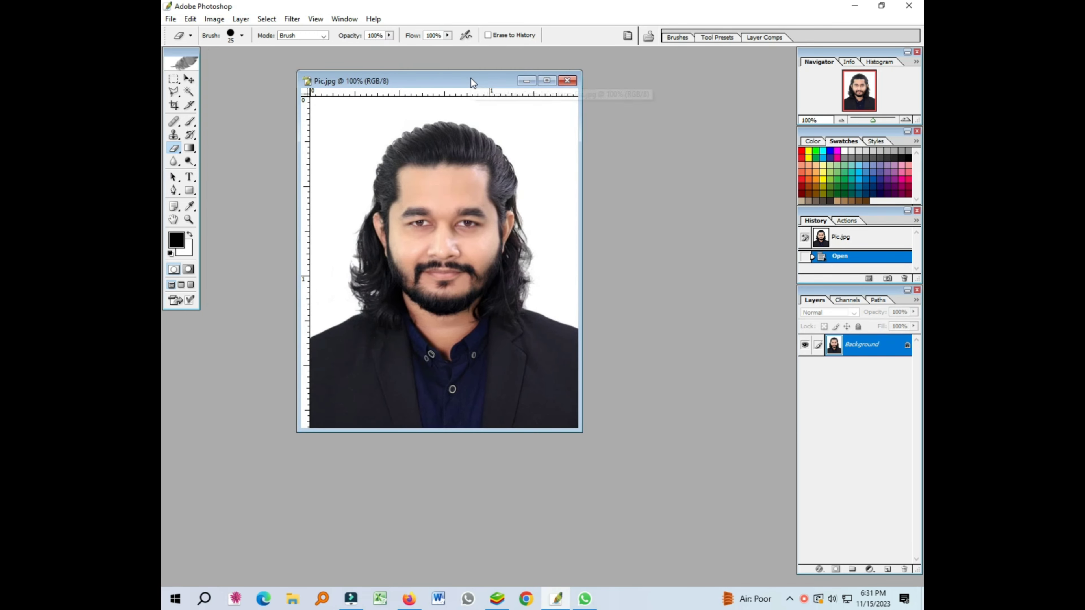
pyautogui.hotkey('ctrl', 'n')
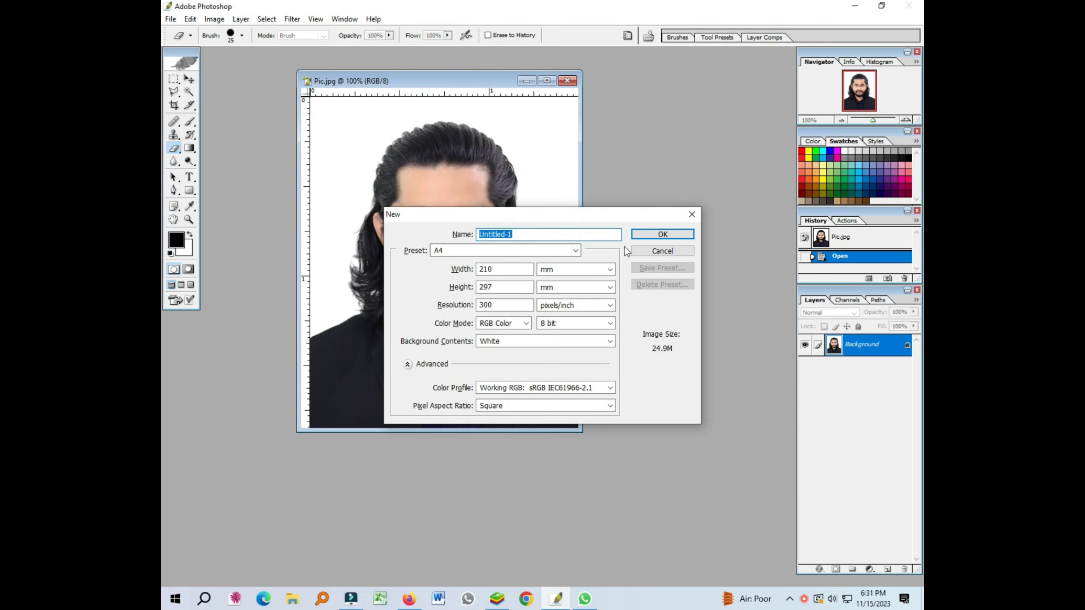
pyautogui.click(655, 235)
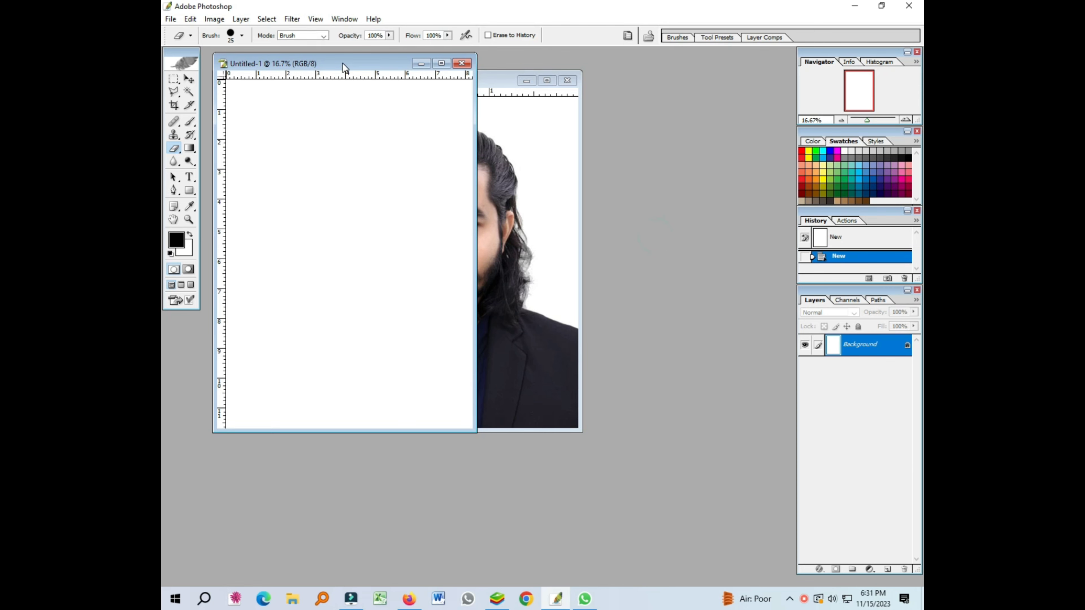
pyautogui.moveTo(344, 67); pyautogui.dragTo(567, 137)
pyautogui.click(188, 79)
pyautogui.click(328, 119)
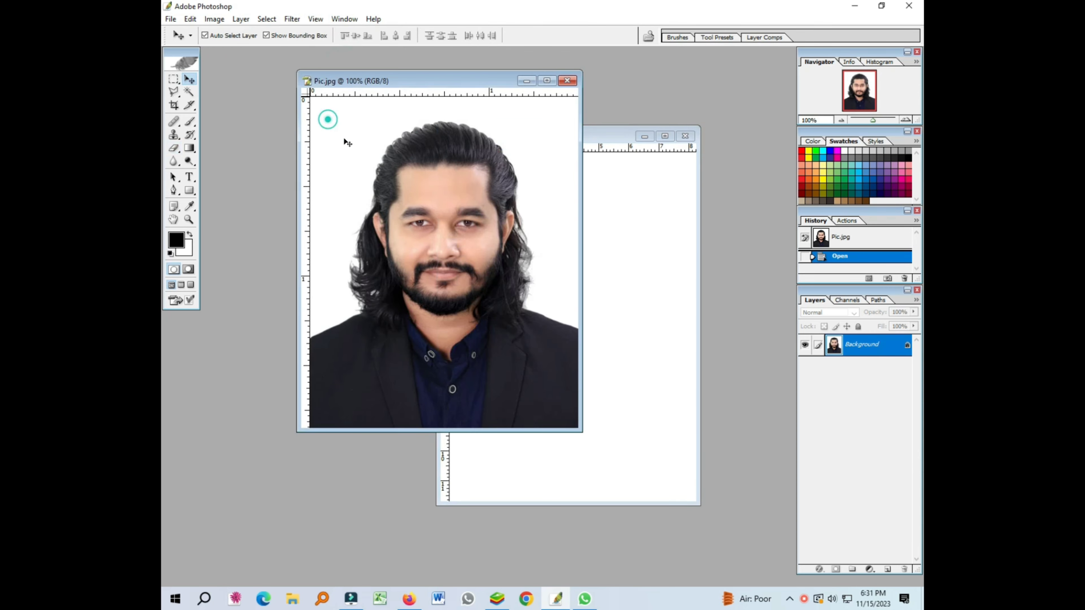
pyautogui.moveTo(375, 141); pyautogui.dragTo(623, 241)
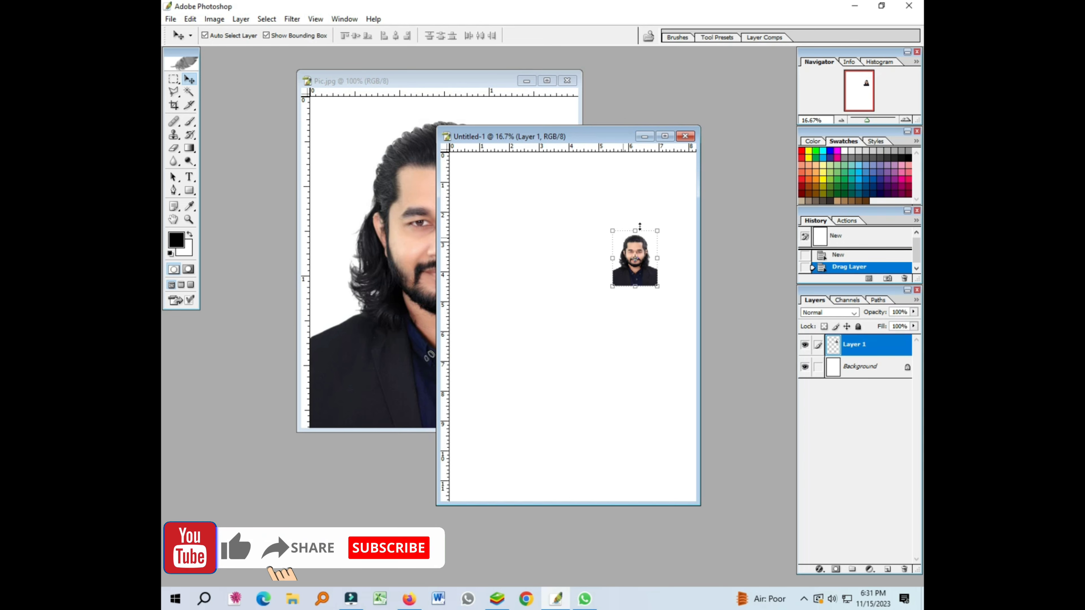
pyautogui.click(685, 135)
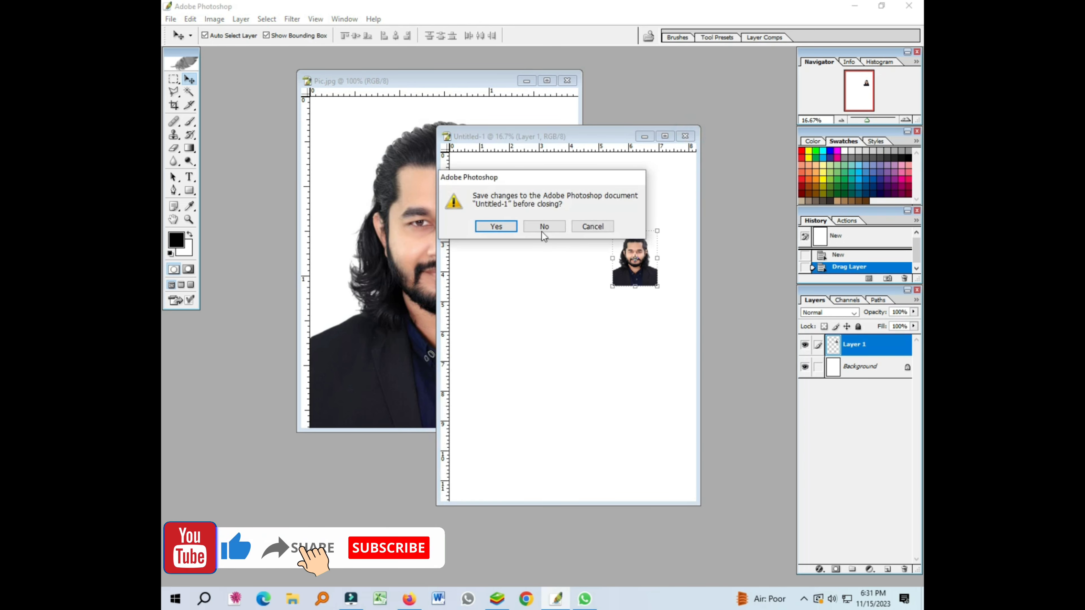
pyautogui.click(542, 234)
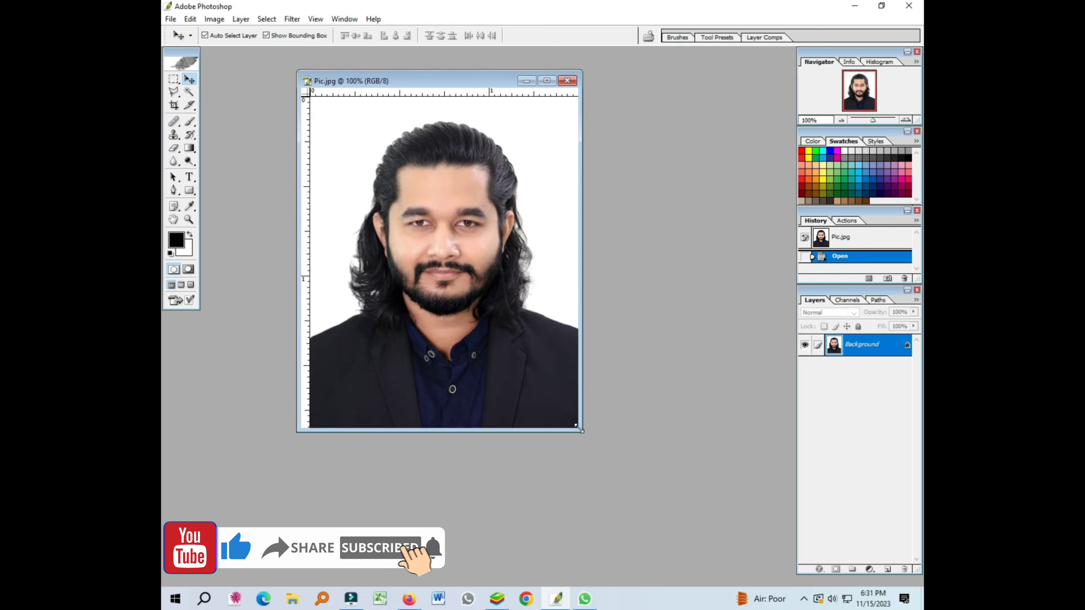
# Enlarge the Pic.jpg window and duplicate the whole photo onto a new layer by copying and pasting the entire canvas
pyautogui.moveTo(579, 429); pyautogui.dragTo(731, 558)
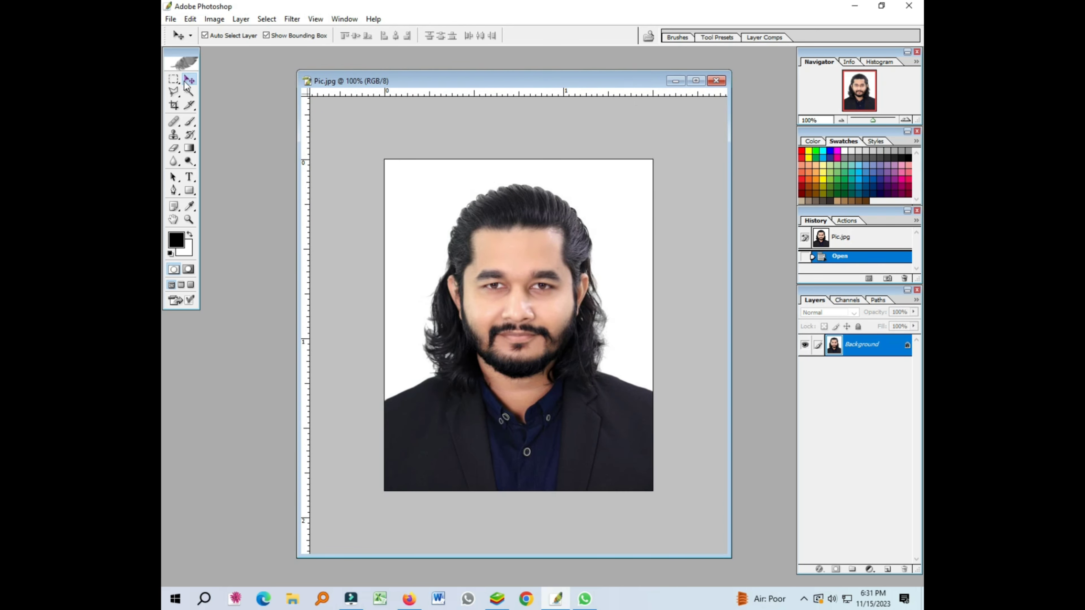
pyautogui.click(176, 77)
pyautogui.hotkey('ctrl', 'a')
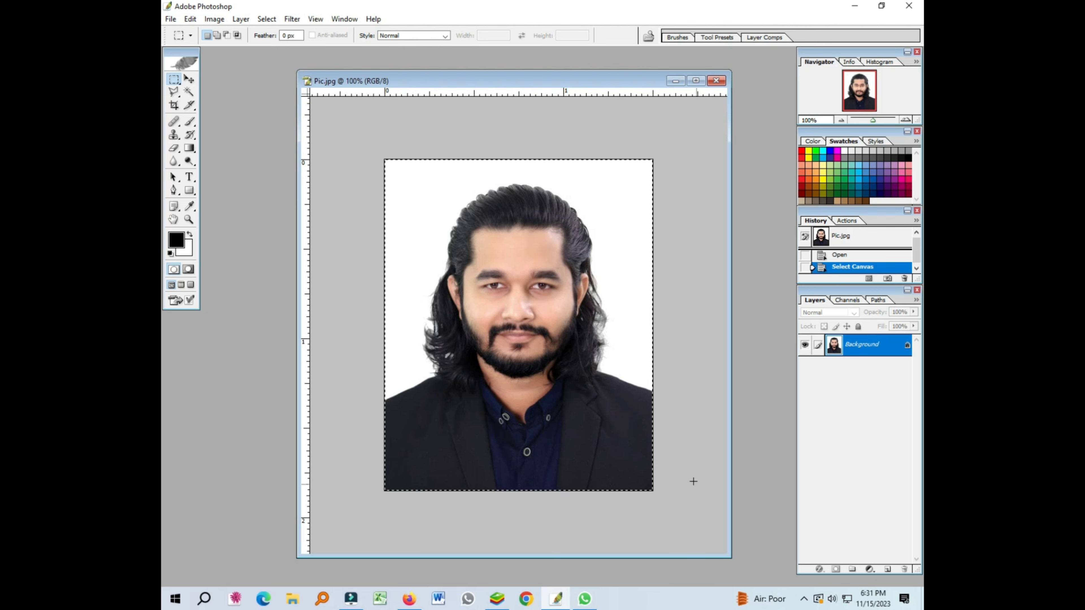
pyautogui.hotkey('ctrl', 'v')
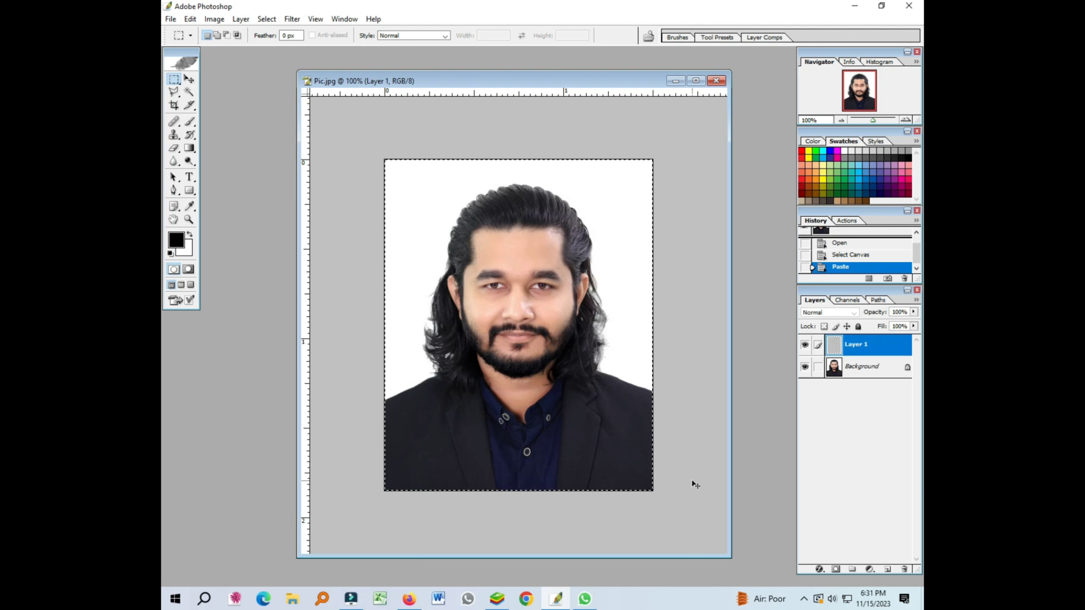
pyautogui.click(189, 80)
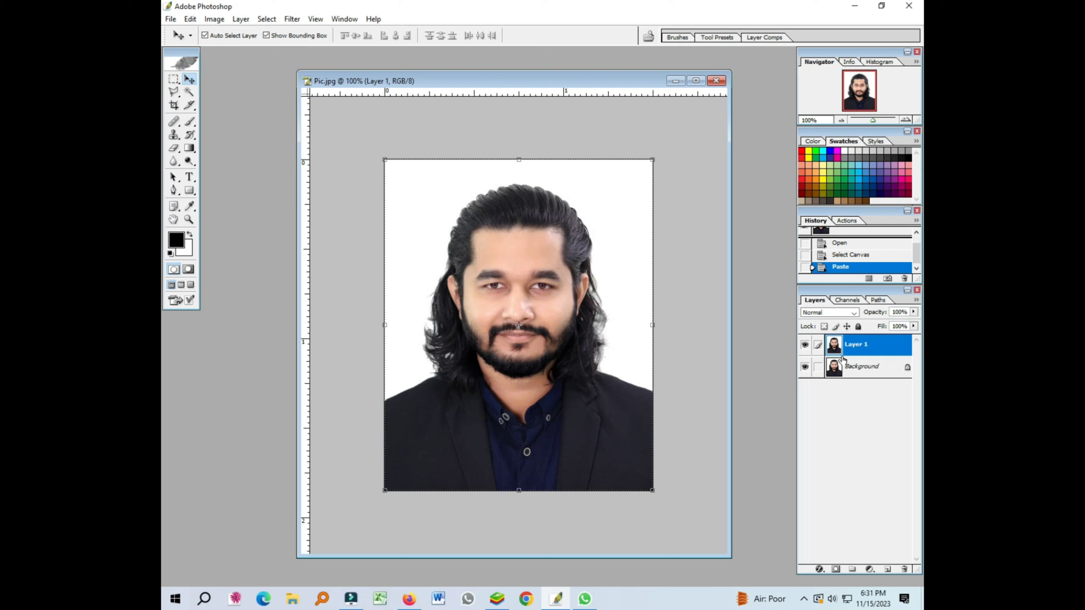
pyautogui.click(805, 344)
pyautogui.click(805, 344)
# Add a Stroke effect to the pasted photo layer with its position set to Inside
pyautogui.click(818, 570)
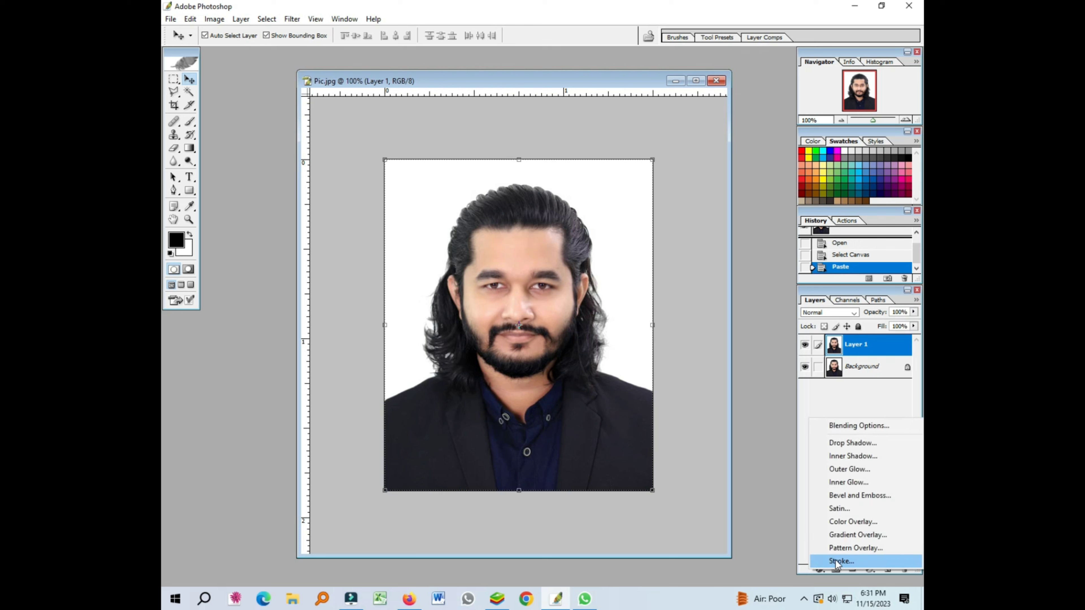
pyautogui.click(864, 562)
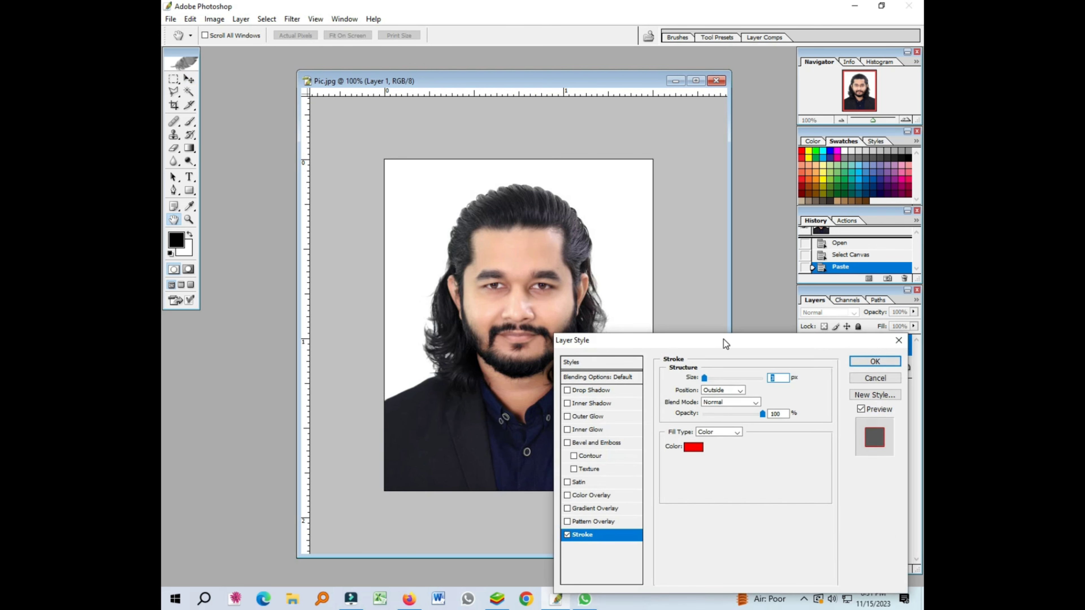
pyautogui.moveTo(724, 343); pyautogui.dragTo(775, 337)
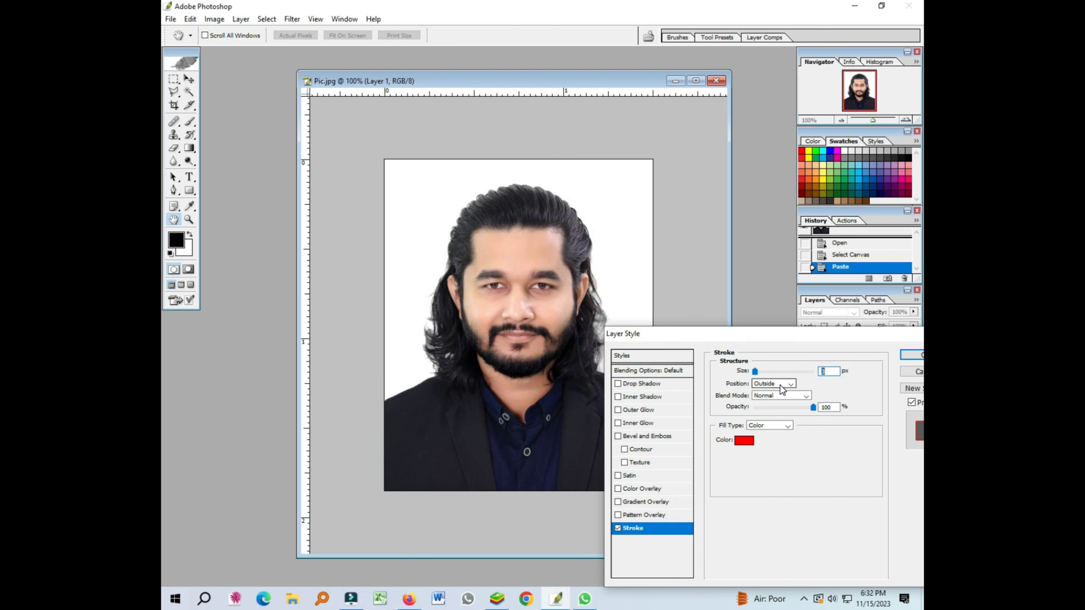
pyautogui.click(766, 385)
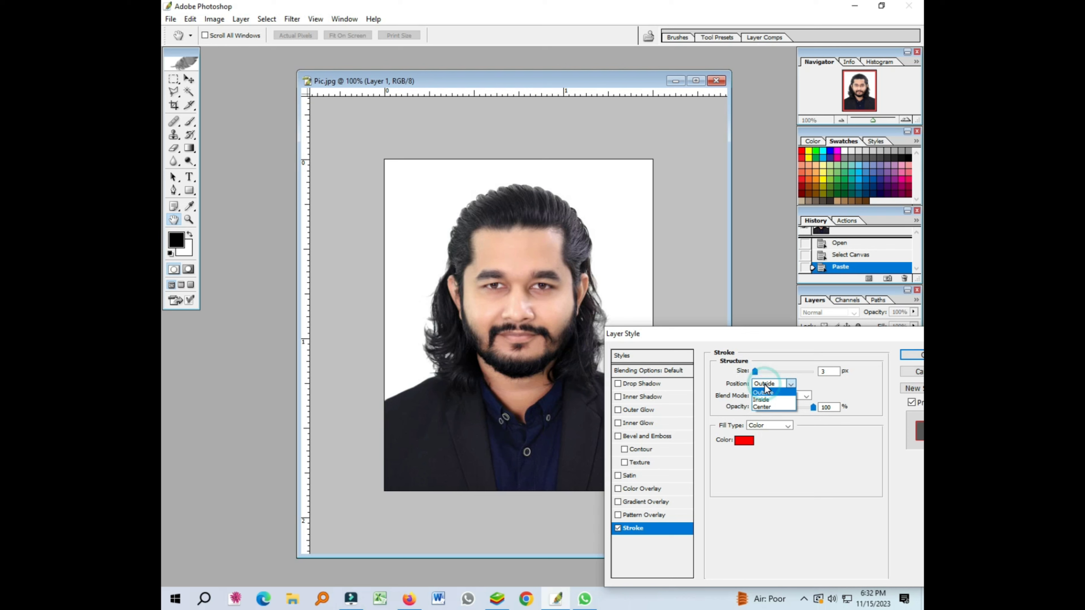
pyautogui.click(768, 399)
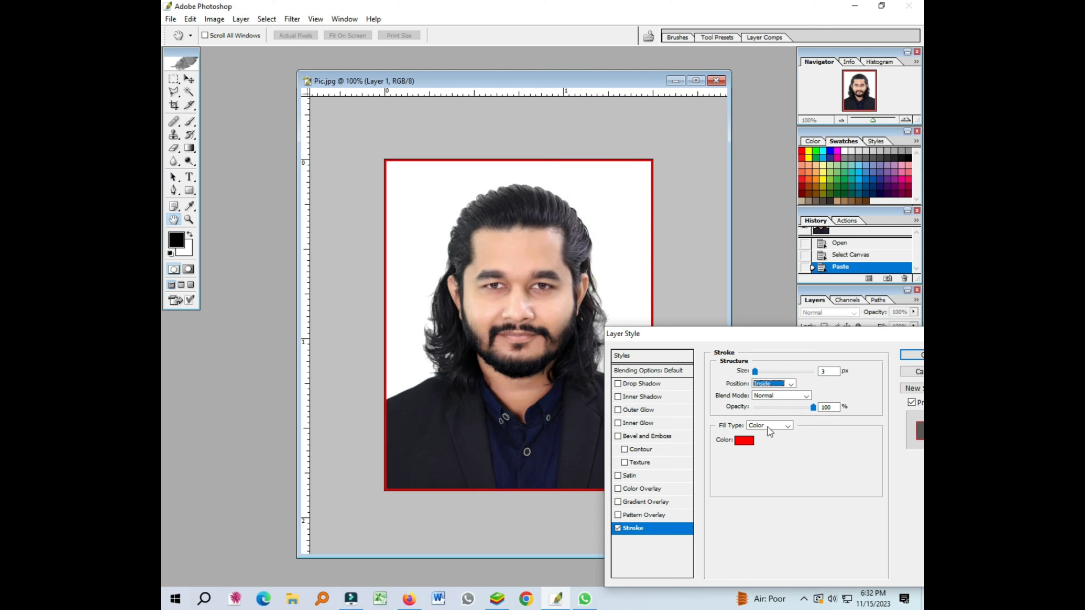
# Set the stroke colour to black (000000)
pyautogui.click(751, 444)
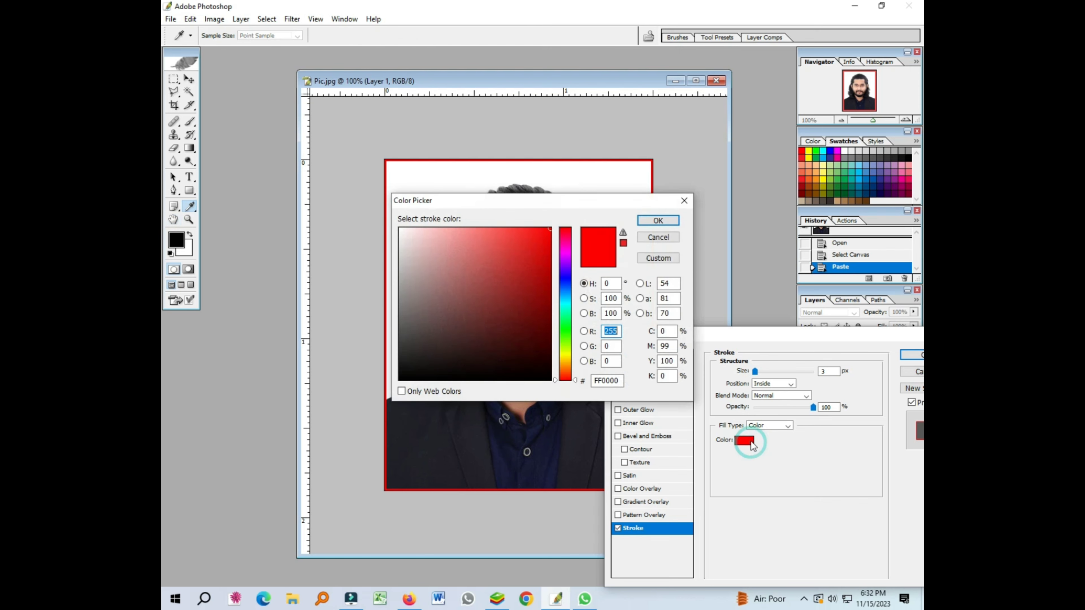
pyautogui.moveTo(614, 205); pyautogui.dragTo(519, 361)
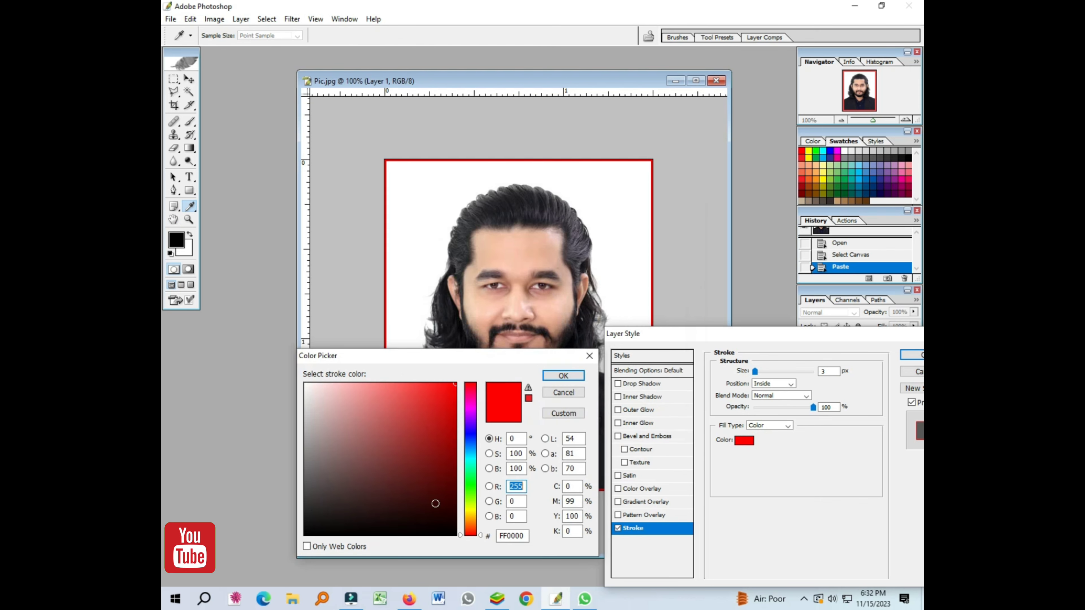
pyautogui.click(908, 158)
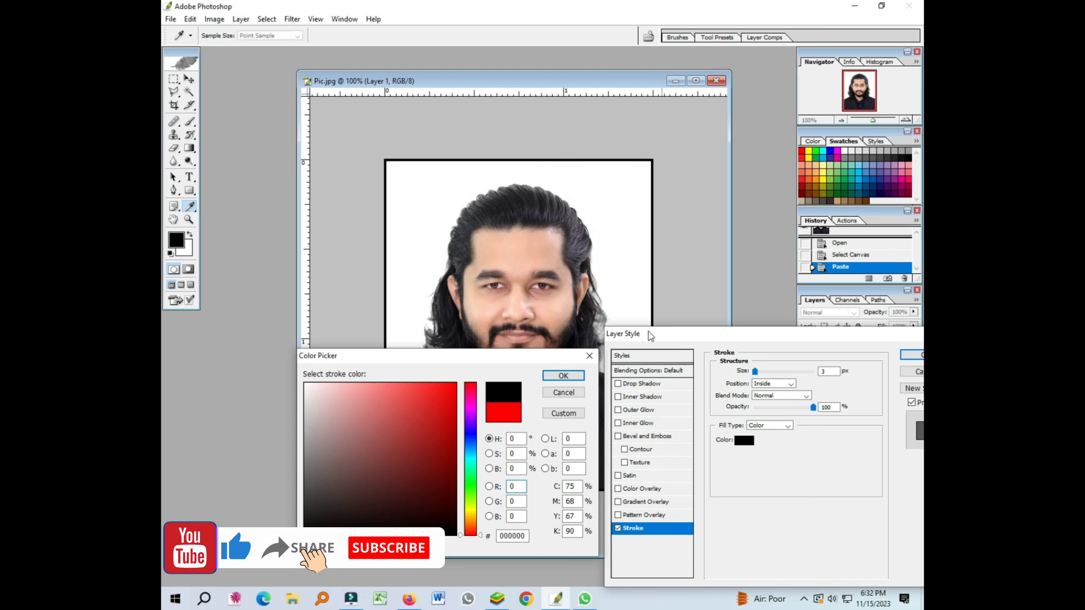
pyautogui.click(560, 375)
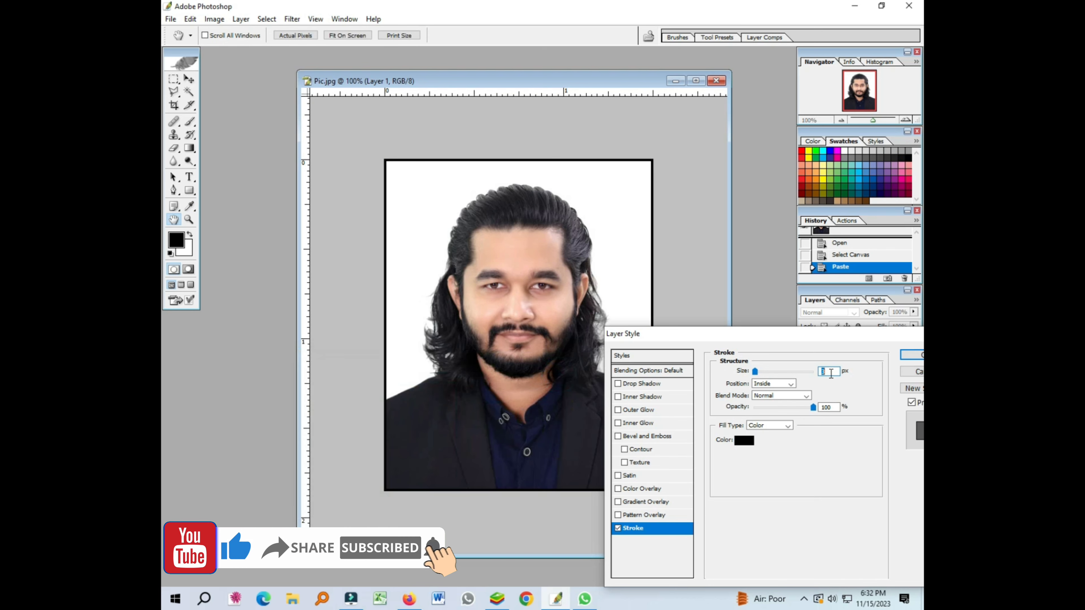
# Set the stroke size to 1 px and apply the layer style
pyautogui.doubleClick(829, 372)
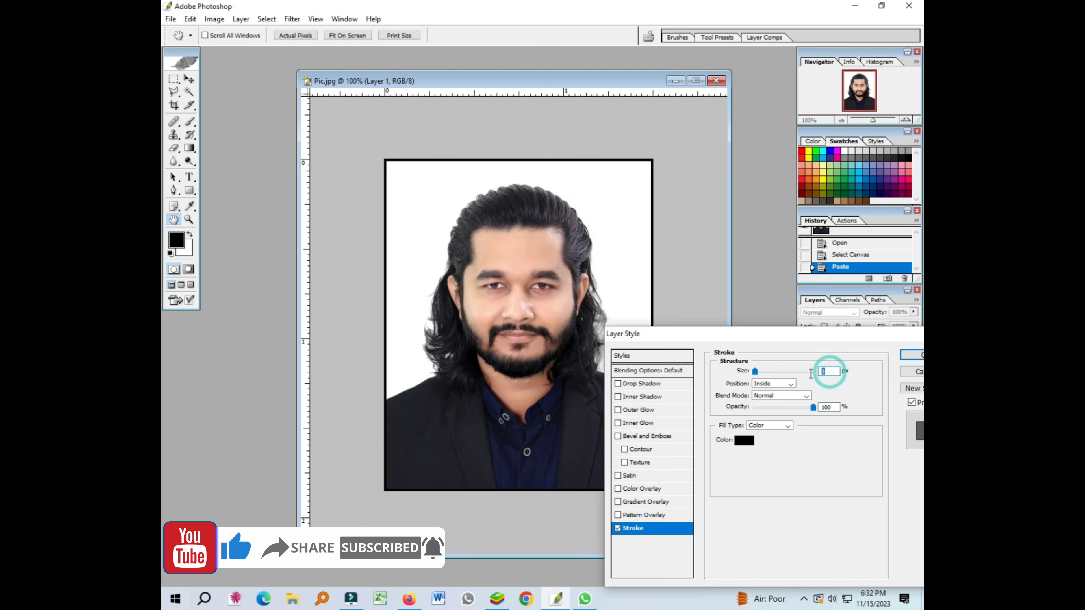
pyautogui.write('1')
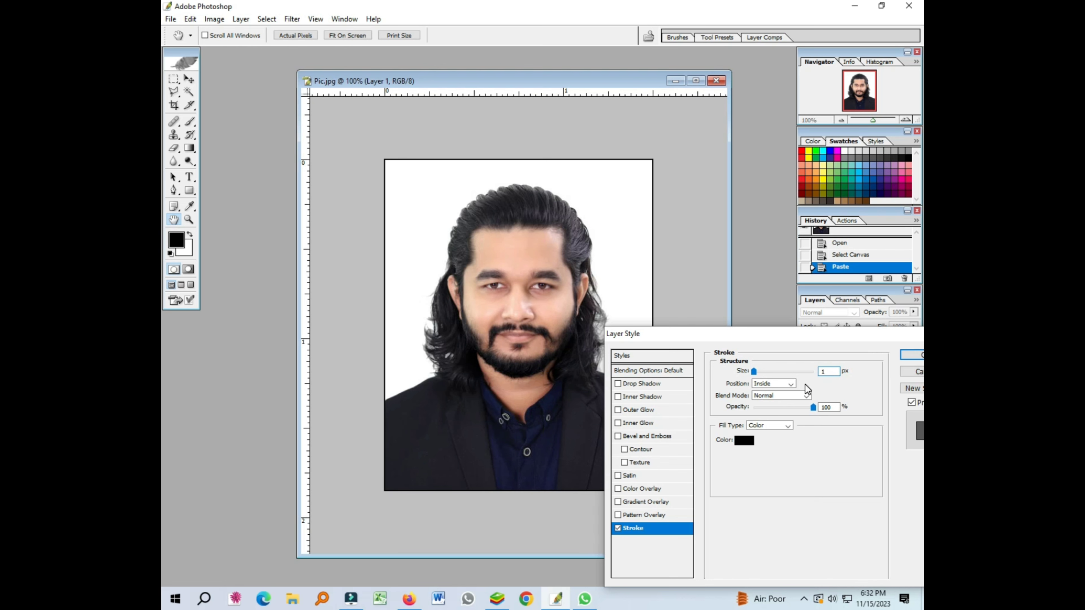
pyautogui.moveTo(883, 342); pyautogui.dragTo(762, 351)
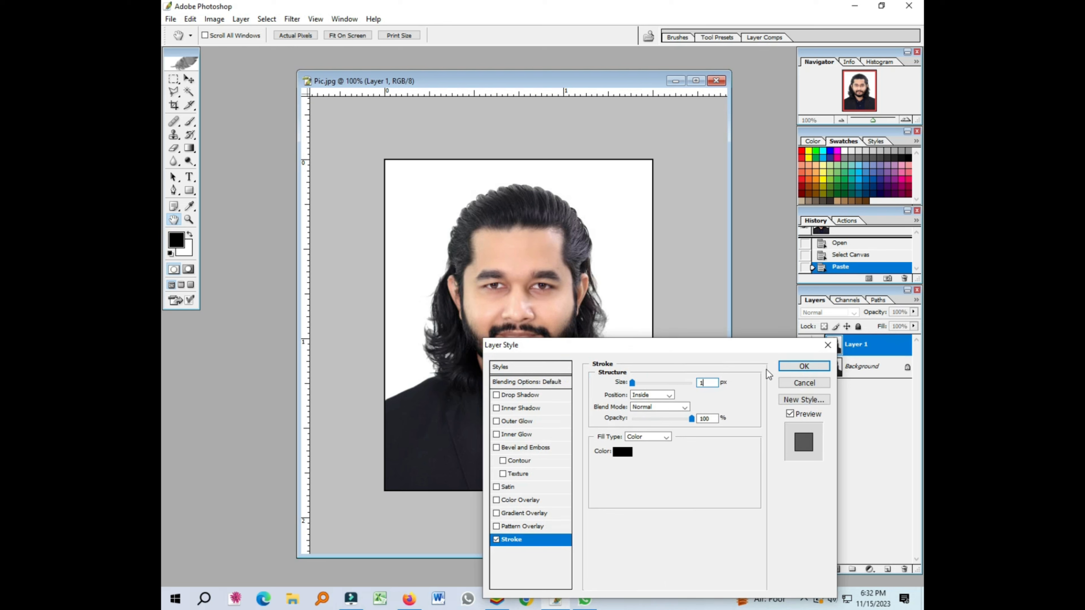
pyautogui.click(815, 366)
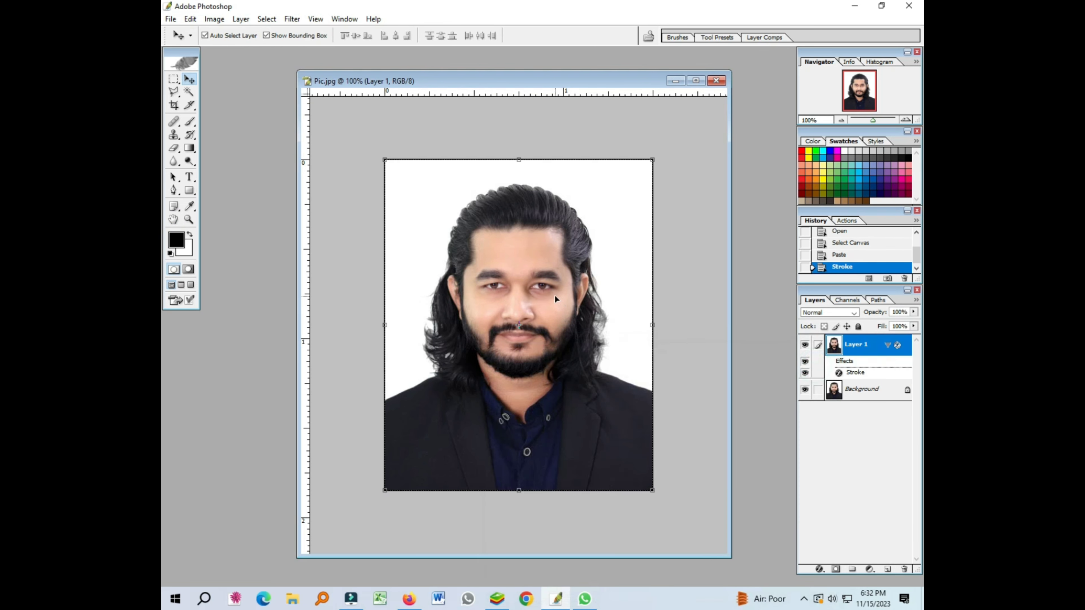
# Undo a trial move of the bordered photo layer and merge all visible layers into one
pyautogui.moveTo(560, 310)
pyautogui.mouseDown()
pyautogui.moveTo(508, 382)
pyautogui.moveTo(581, 323)
pyautogui.moveTo(553, 328)
pyautogui.mouseUp()
pyautogui.hotkey('ctrl', 'z')
pyautogui.hotkey('ctrl', 'shift', 'e')
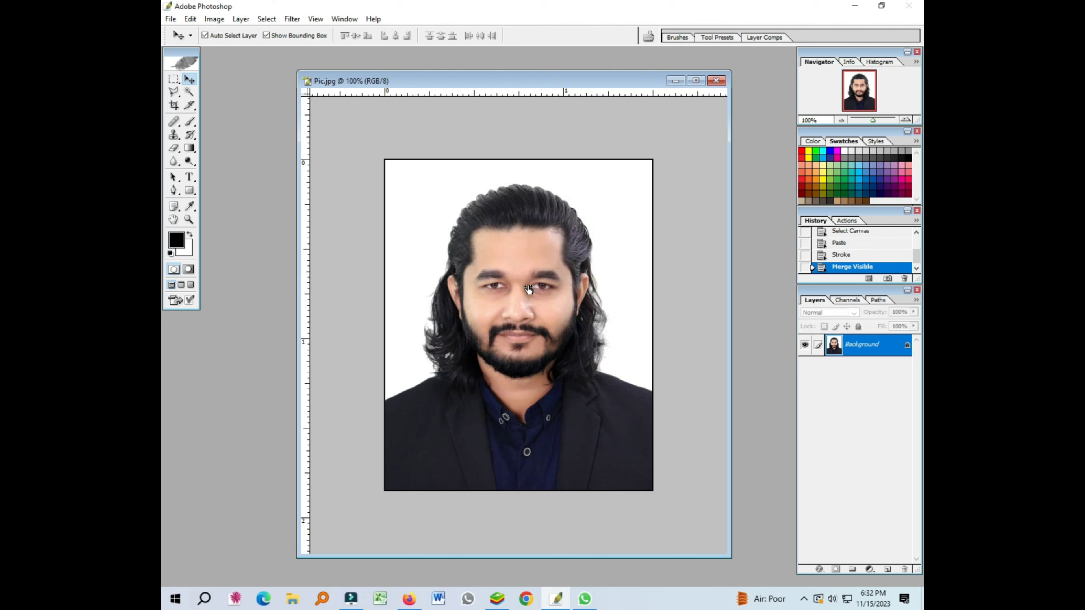
# Create a new white document from the A4 preset, 210 × 297 mm at 300 pixels/inch in RGB Color
pyautogui.hotkey('ctrl', 'n')
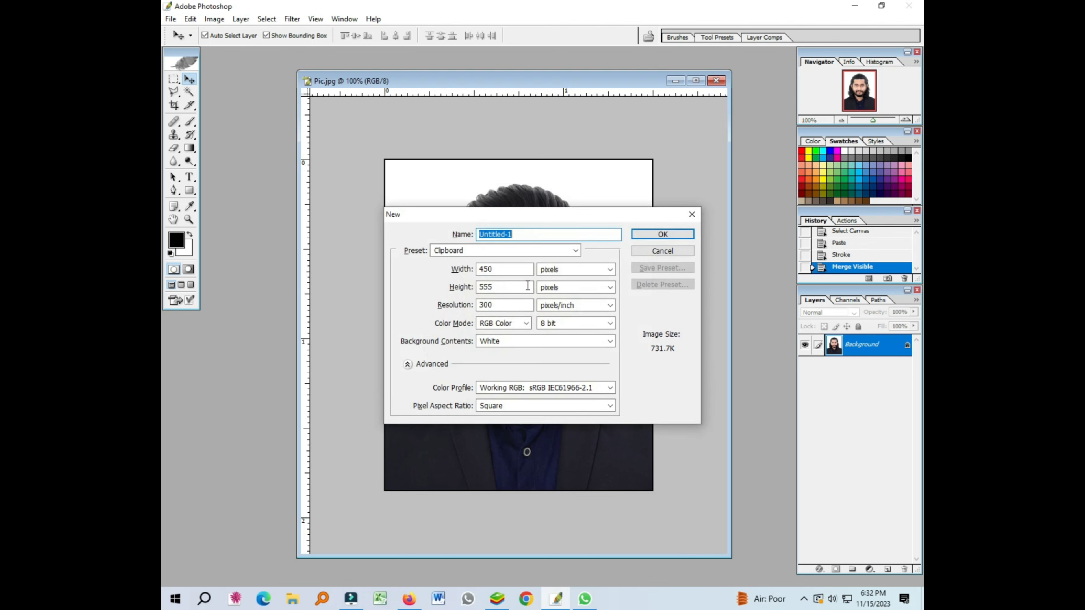
pyautogui.click(529, 251)
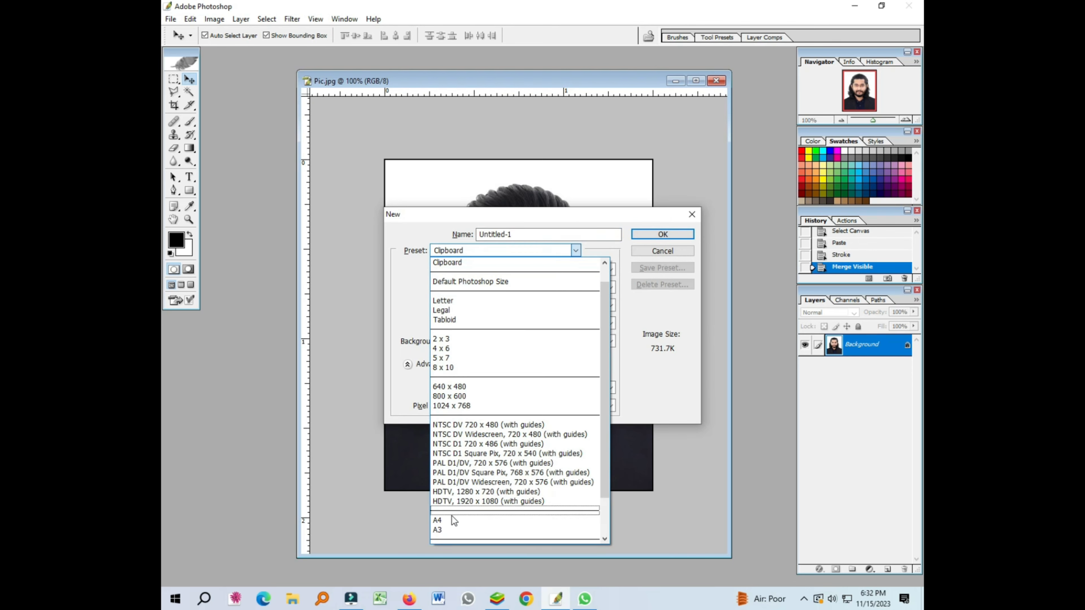
pyautogui.click(450, 518)
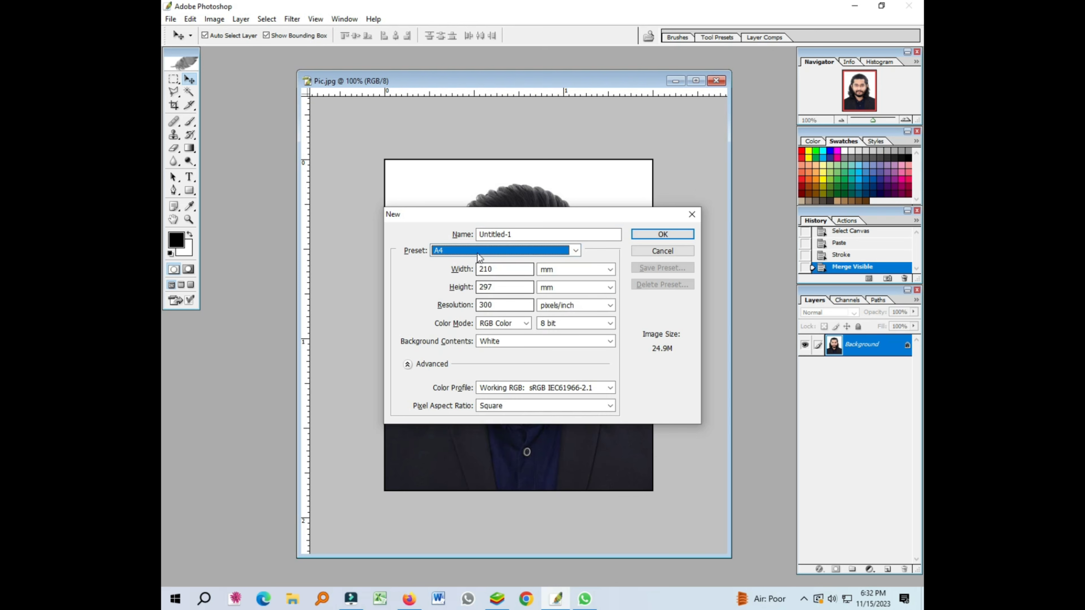
pyautogui.click(651, 236)
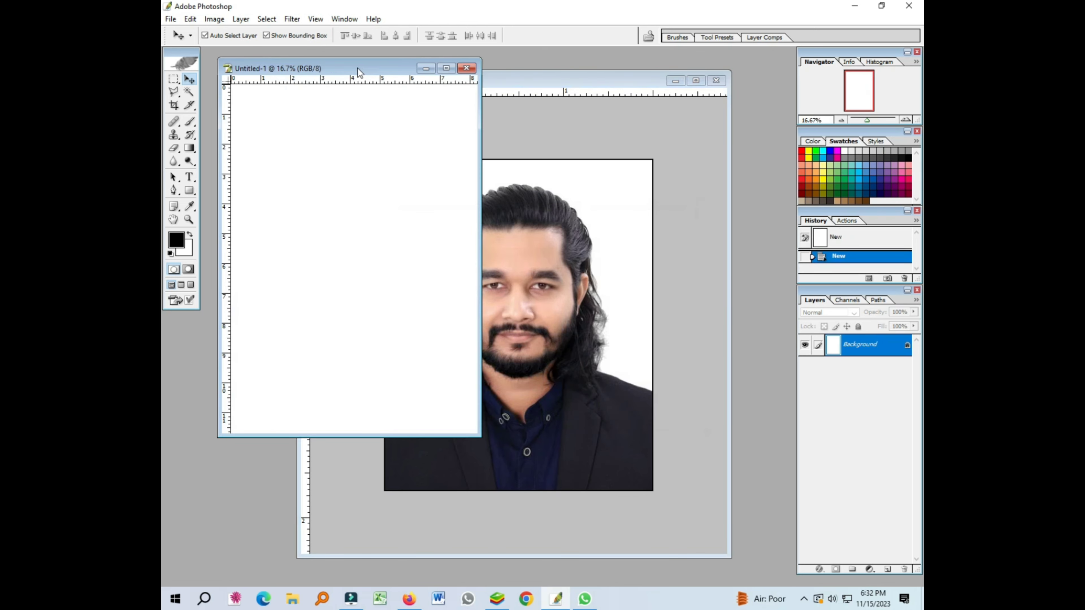
# Arrange both document windows side by side, copy the bordered photo near the top of the A4 page, and maximize the A4 document
pyautogui.moveTo(357, 68); pyautogui.dragTo(659, 176)
pyautogui.click(504, 211)
pyautogui.moveTo(581, 76); pyautogui.dragTo(362, 100)
pyautogui.moveTo(294, 261); pyautogui.dragTo(598, 242)
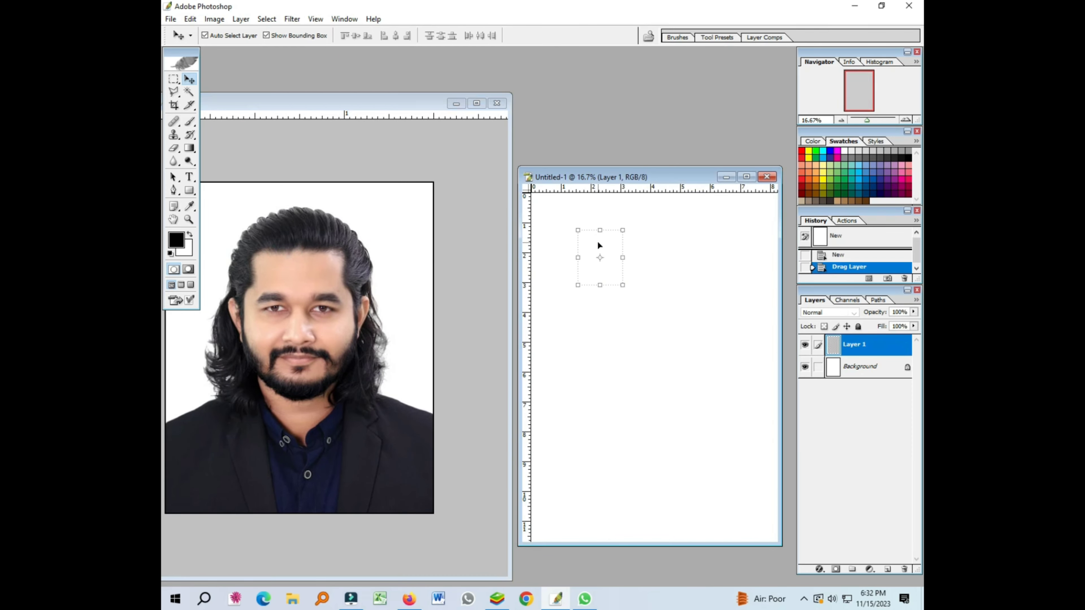
pyautogui.click(747, 177)
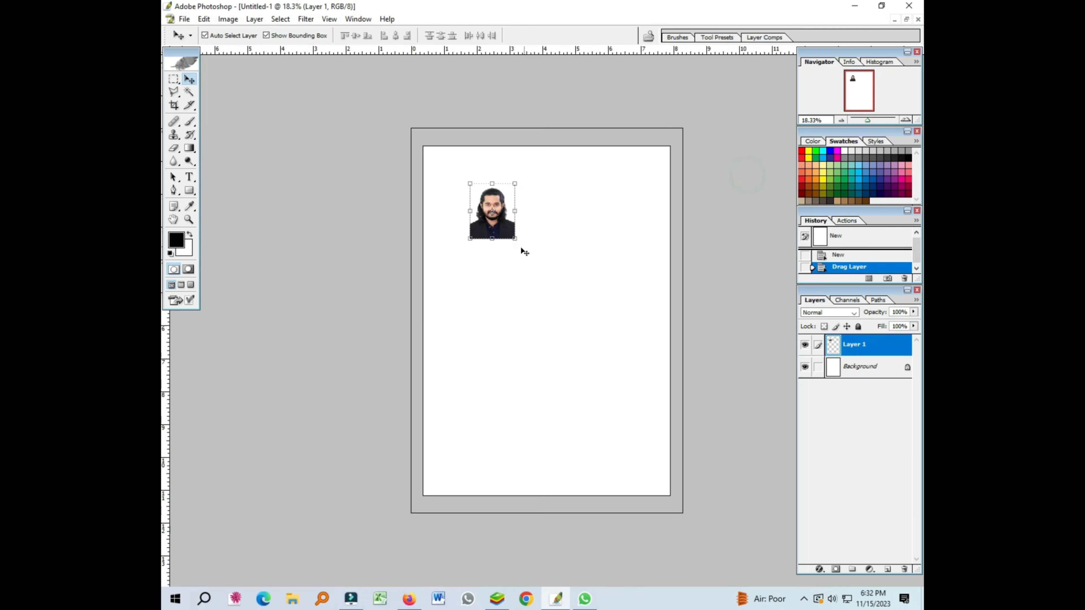
# Move the bordered photo down and to the right, toward the upper middle of the A4 page
pyautogui.hotkey('ctrl', '0')
pyautogui.moveTo(469, 210); pyautogui.dragTo(527, 264)
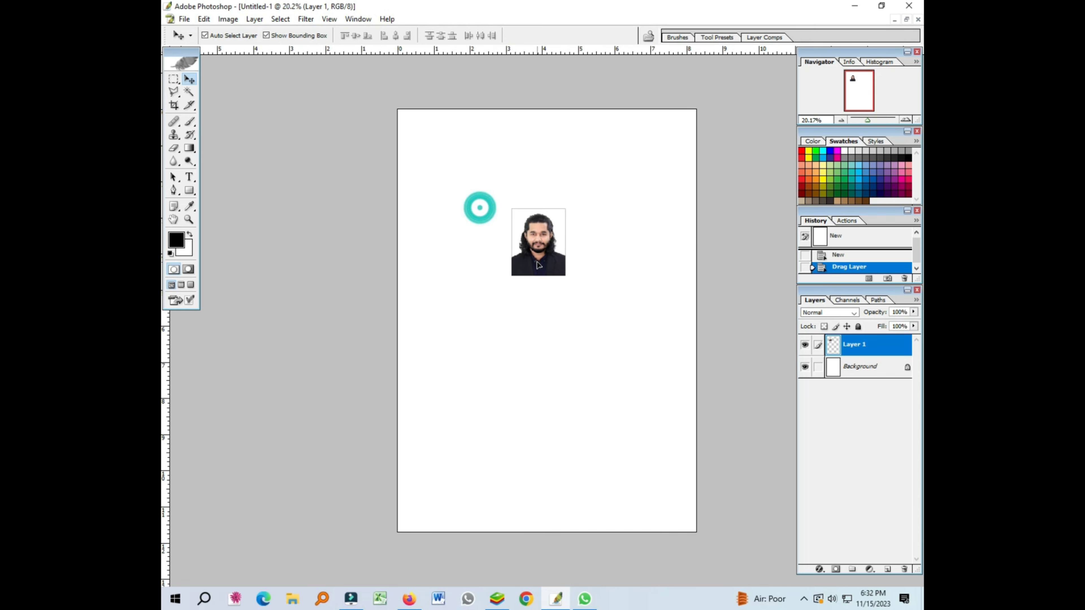
# Examine the photo's thin black border at up to 200% magnification along its upper edge and sides
pyautogui.hotkey('ctrl', '+')
pyautogui.hotkey('ctrl', '+')
pyautogui.hotkey('ctrl', '+')
pyautogui.hotkey('ctrl', '+')
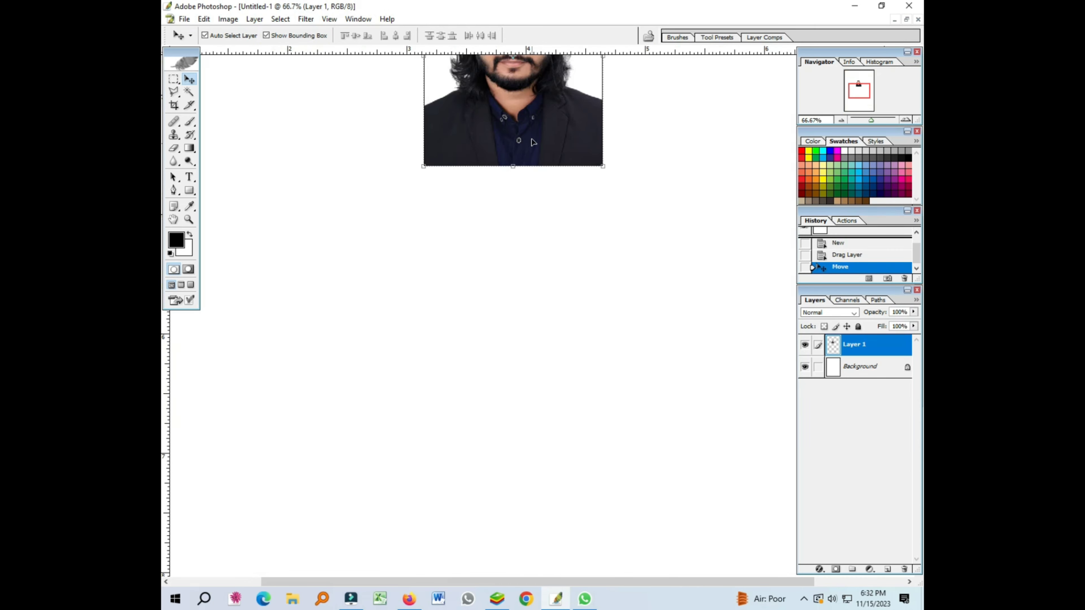
pyautogui.moveTo(529, 132); pyautogui.dragTo(516, 312)
pyautogui.hotkey('ctrl', '+')
pyautogui.hotkey('ctrl', '+')
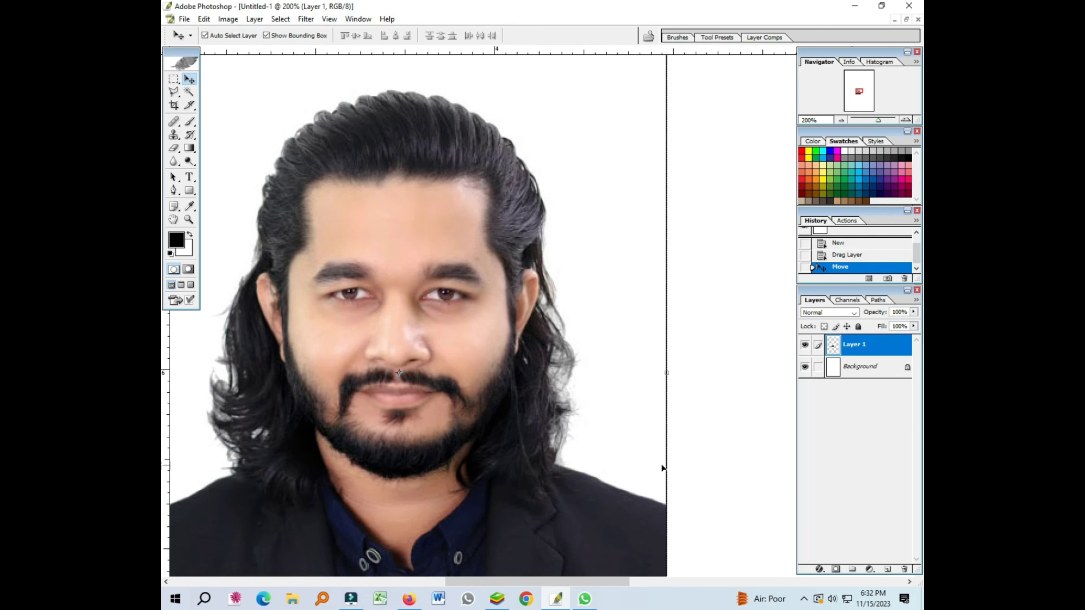
pyautogui.moveTo(626, 264); pyautogui.dragTo(602, 336)
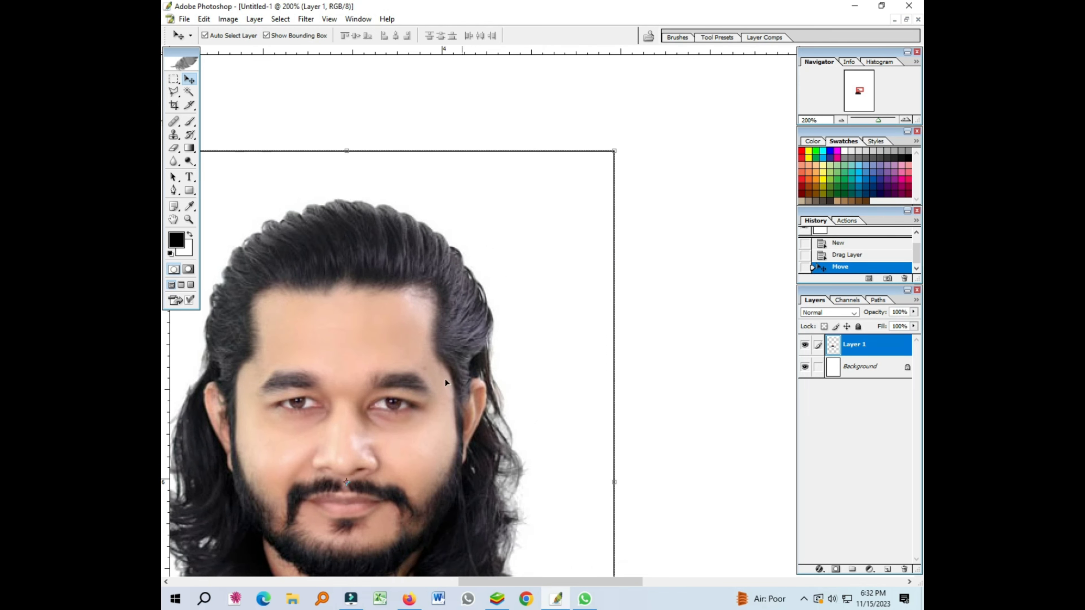
pyautogui.moveTo(446, 382); pyautogui.dragTo(662, 366)
pyautogui.click(236, 219)
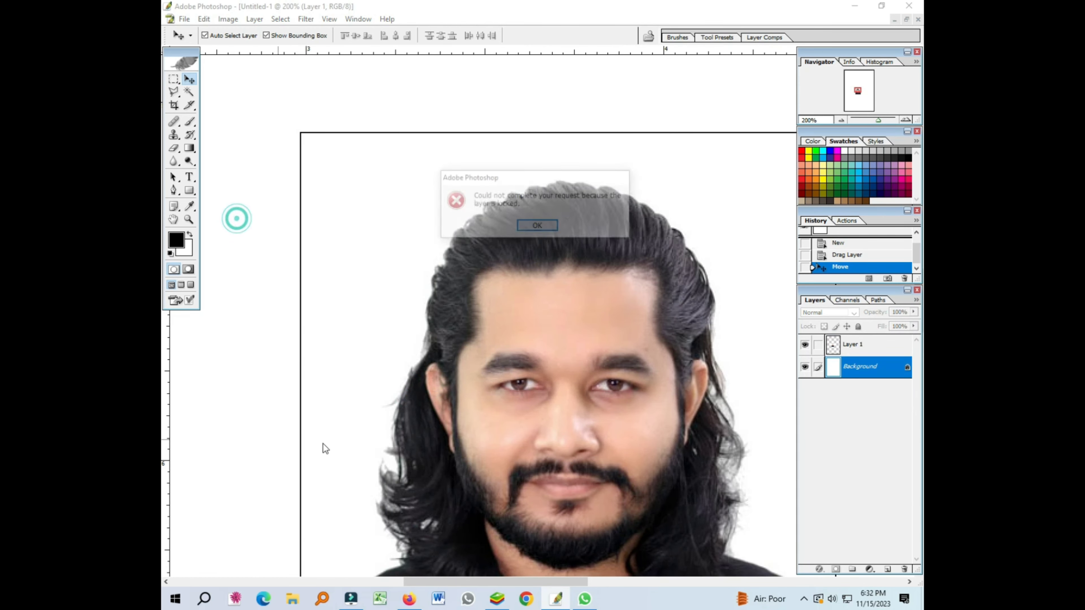
pyautogui.click(532, 230)
pyautogui.click(514, 319)
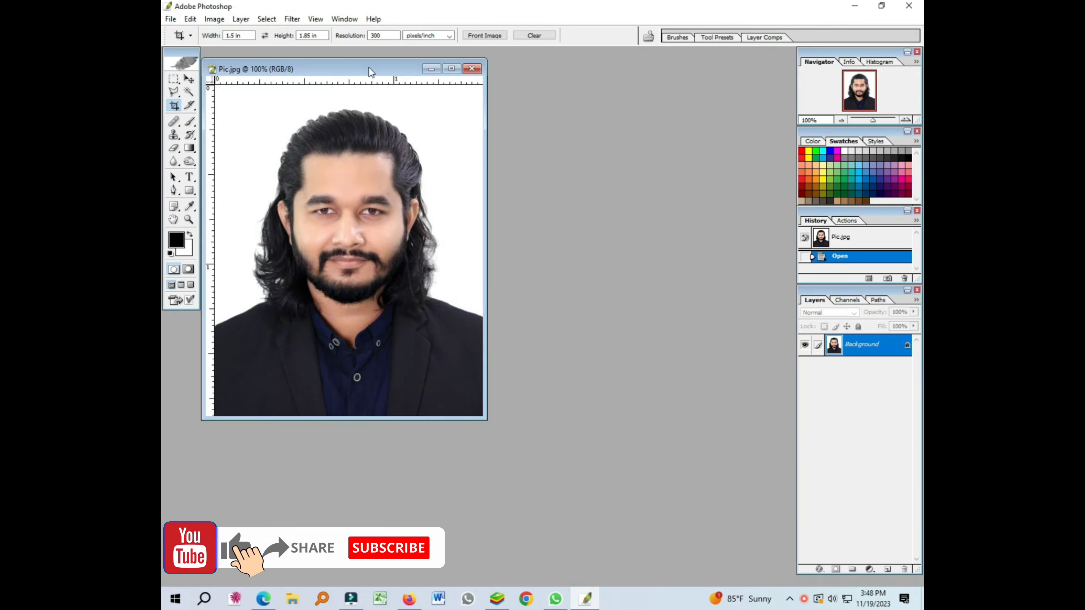
# Create a new white document from the A4 preset, 210 × 297 mm at 300 pixels/inch in 8-bit RGB Color
pyautogui.moveTo(368, 66)
pyautogui.mouseDown()
pyautogui.moveTo(504, 89)
pyautogui.moveTo(372, 75)
pyautogui.mouseUp()
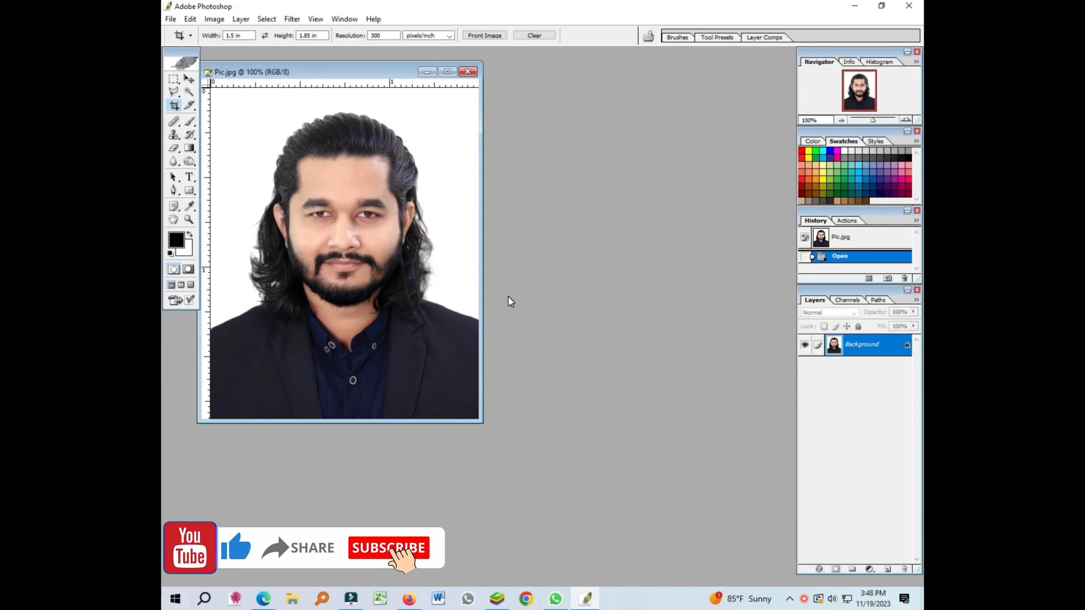
pyautogui.hotkey('ctrl', 'n')
pyautogui.click(575, 250)
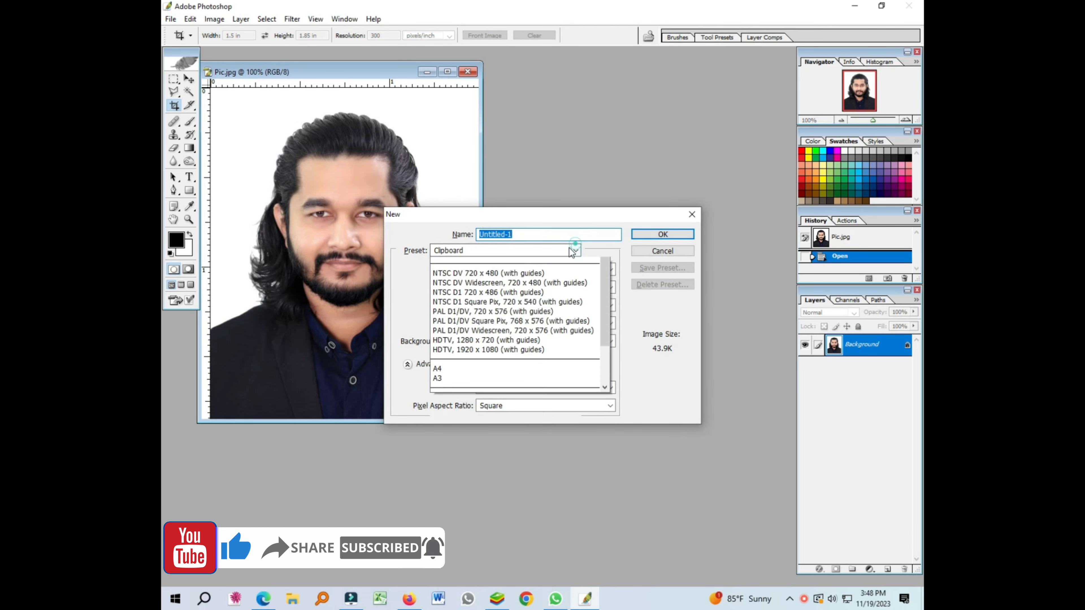
pyautogui.click(470, 518)
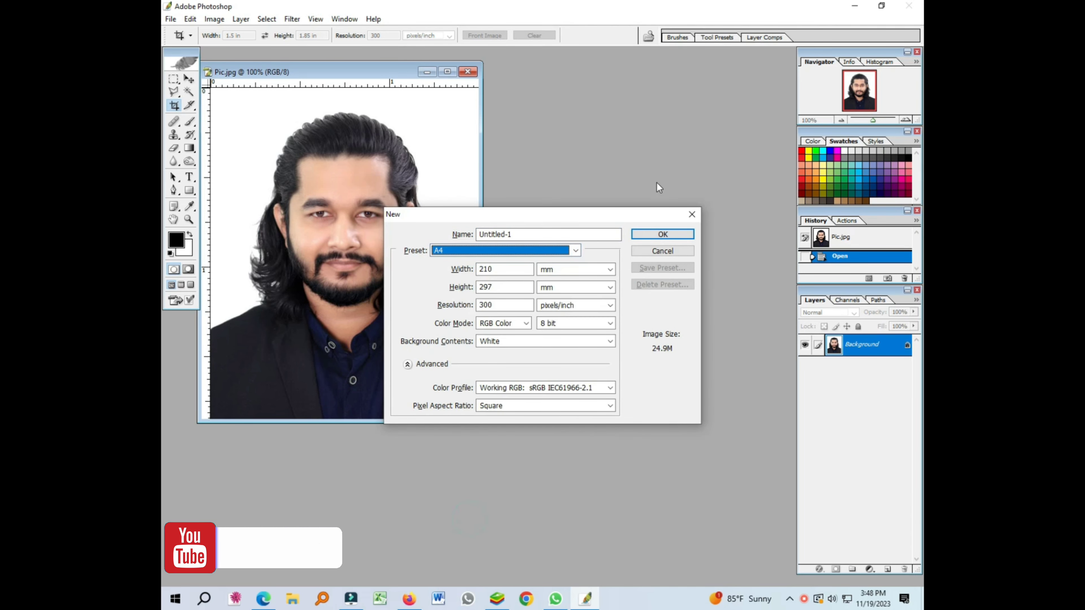
pyautogui.click(662, 235)
# Place the A4 document beside Pic.jpg, copy the photo onto the upper part of the page, and maximize the A4 document
pyautogui.moveTo(337, 58); pyautogui.dragTo(504, 94)
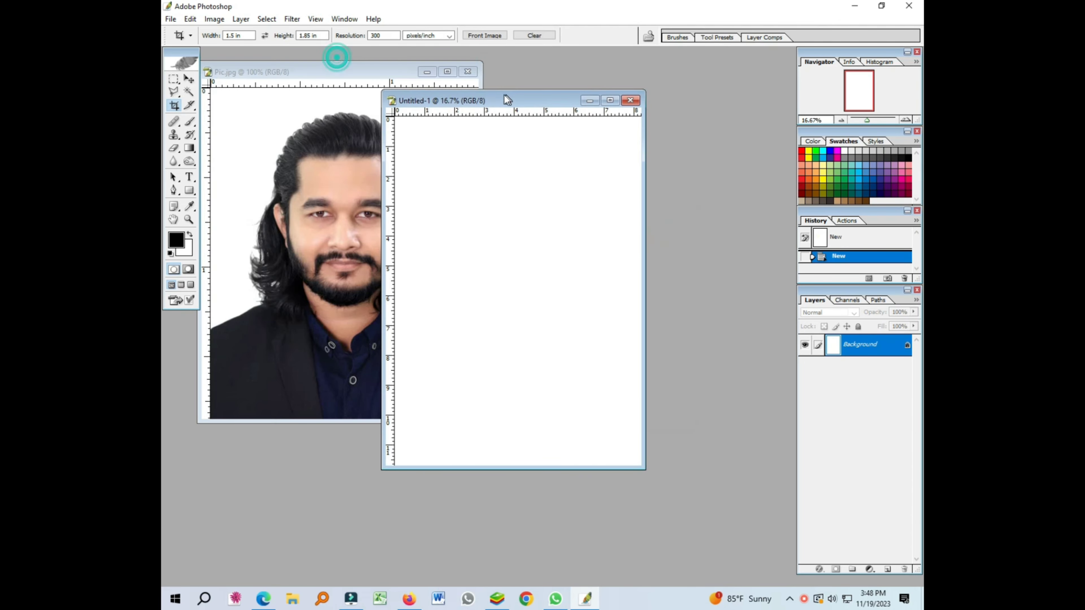
pyautogui.click(188, 79)
pyautogui.click(229, 99)
pyautogui.moveTo(331, 159); pyautogui.dragTo(532, 176)
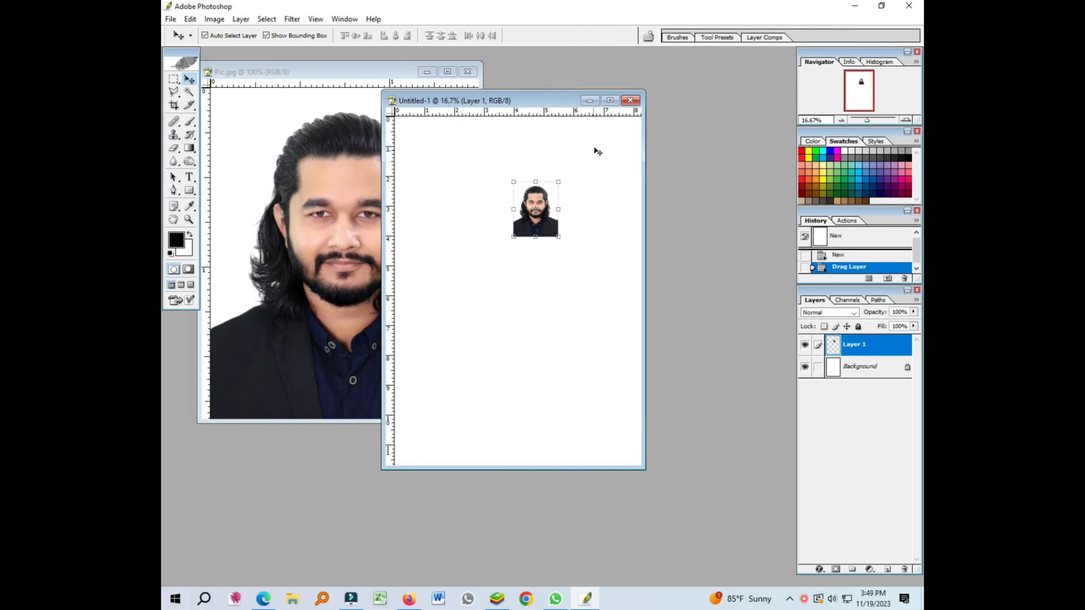
pyautogui.click(609, 100)
# Move the borderless photo down and to the left on the A4 page and enlarge the view to 66.7%
pyautogui.hotkey('ctrl', '0')
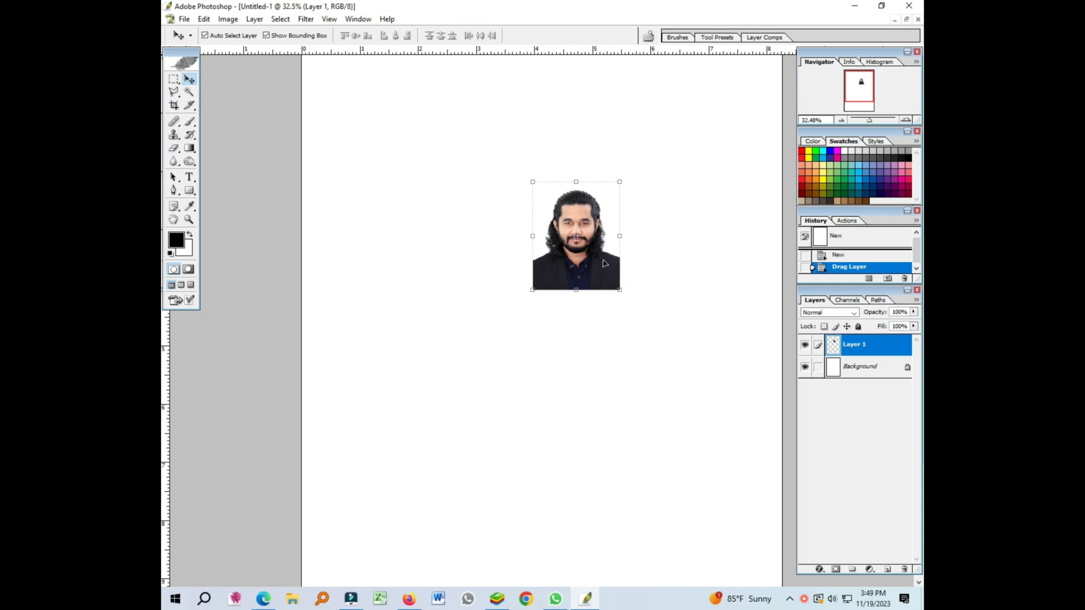
pyautogui.moveTo(604, 264); pyautogui.dragTo(499, 388)
pyautogui.hotkey('ctrl', 'alt', '0')
pyautogui.hotkey('ctrl', '-')
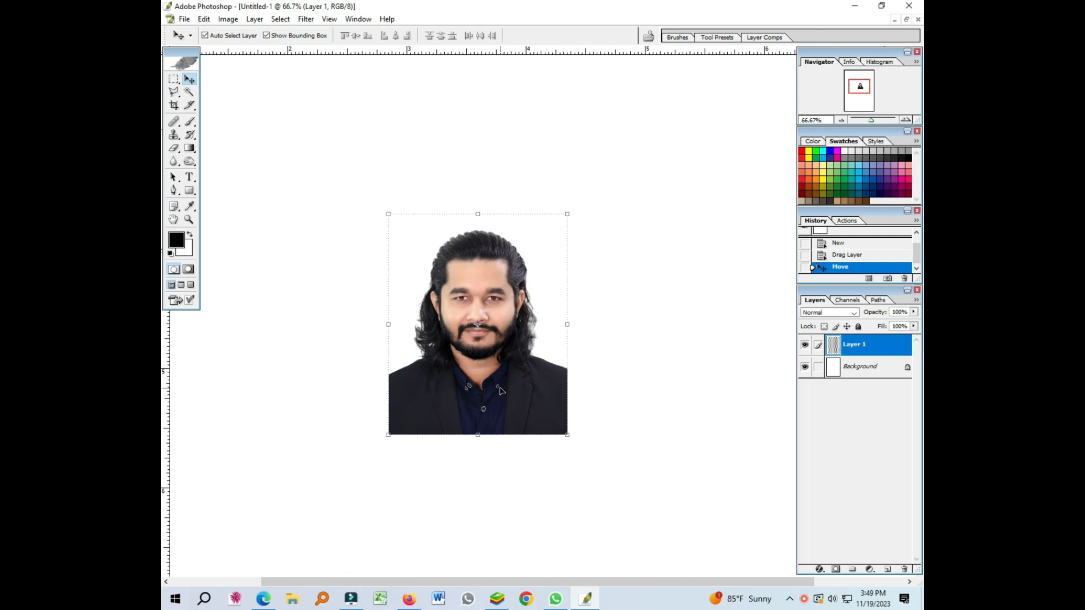
# Apply a black Stroke layer style to the photo layer, 3 px wide and positioned outside
pyautogui.click(820, 570)
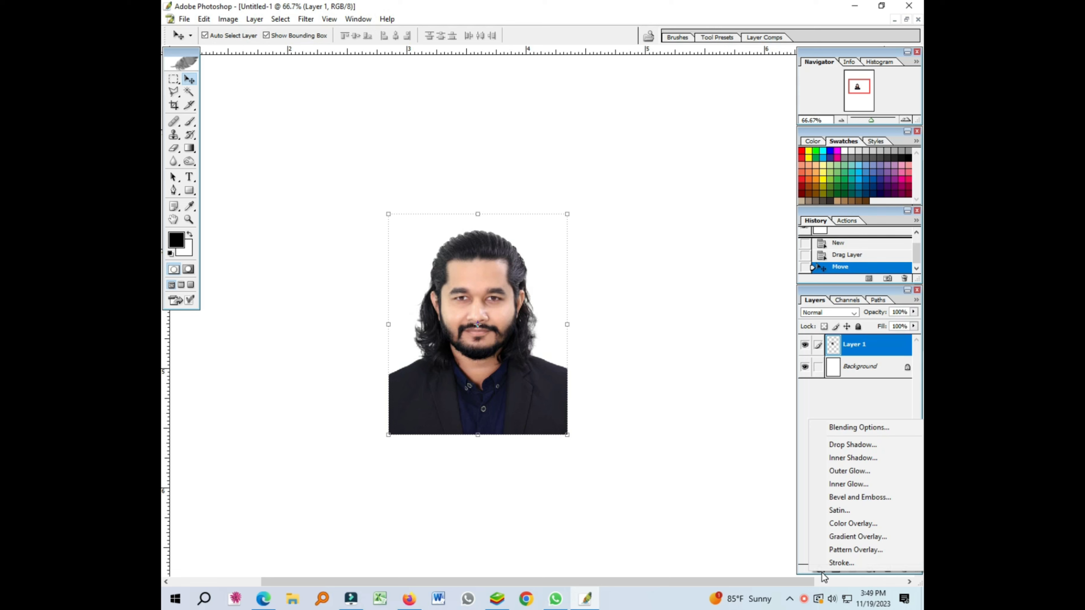
pyautogui.click(838, 564)
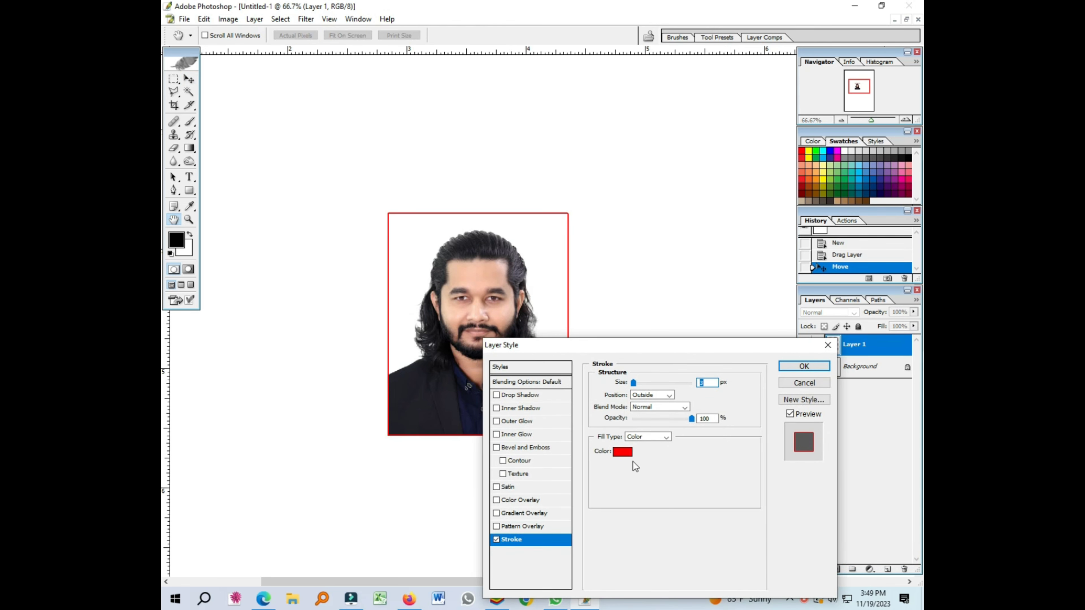
pyautogui.click(622, 453)
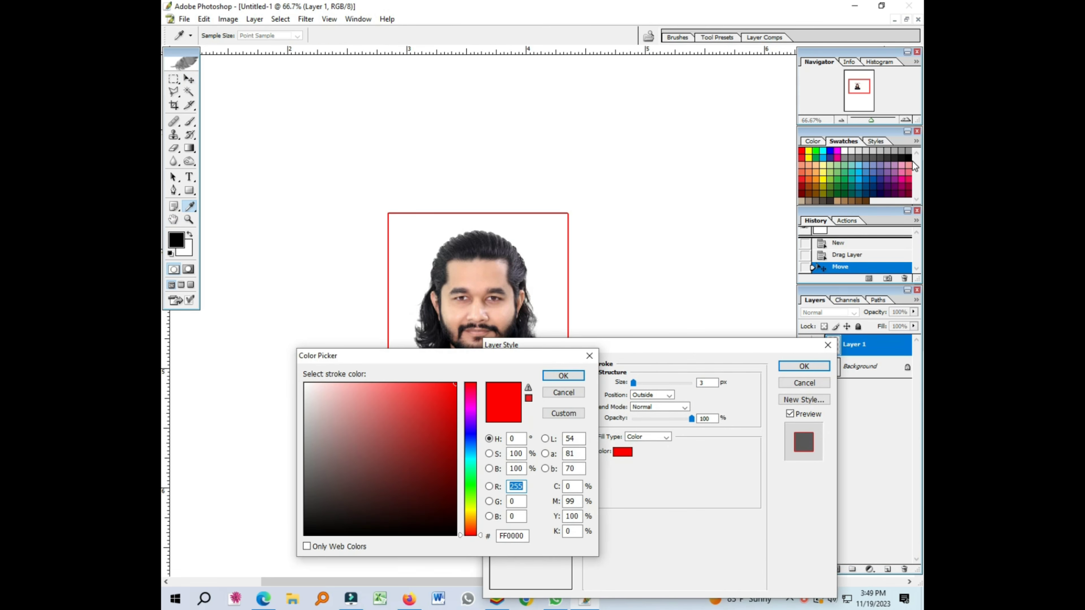
pyautogui.click(908, 152)
pyautogui.click(564, 375)
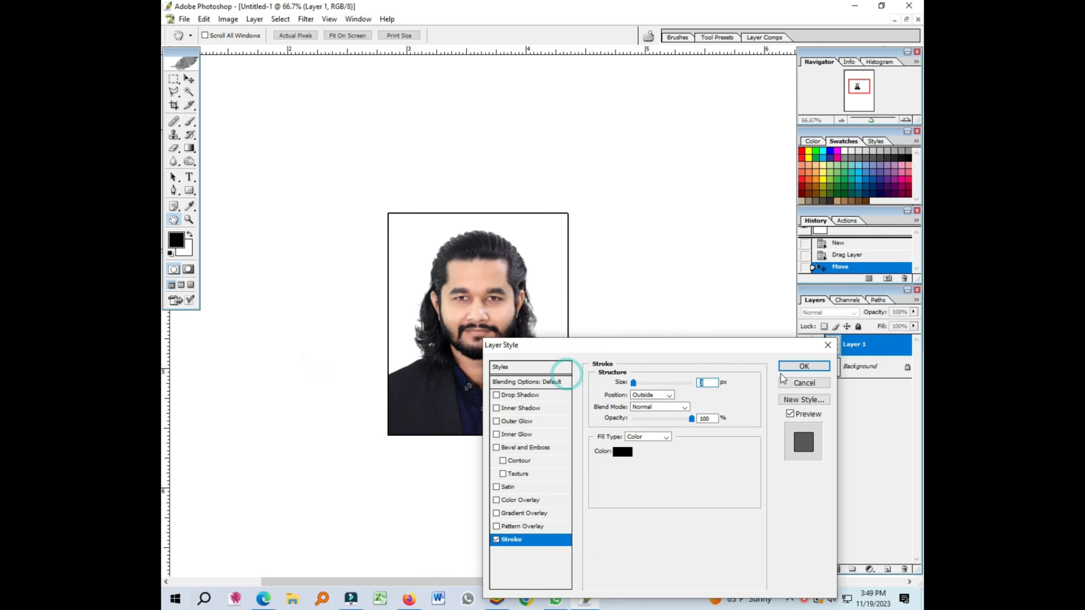
pyautogui.click(804, 366)
# Move the stroked photo near the A4 page's upper-left corner and rotate it 90° clockwise
pyautogui.press('v')
pyautogui.moveTo(470, 410)
pyautogui.mouseDown()
pyautogui.moveTo(477, 387)
pyautogui.moveTo(559, 367)
pyautogui.moveTo(441, 299)
pyautogui.mouseUp()
pyautogui.hotkey('ctrl', '-')
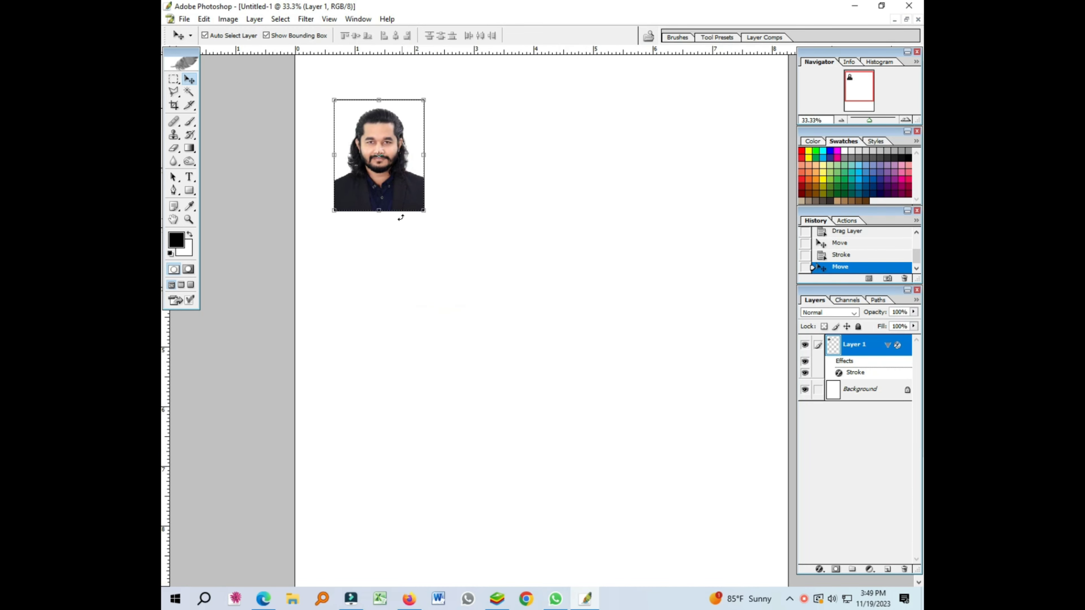
pyautogui.click(430, 218)
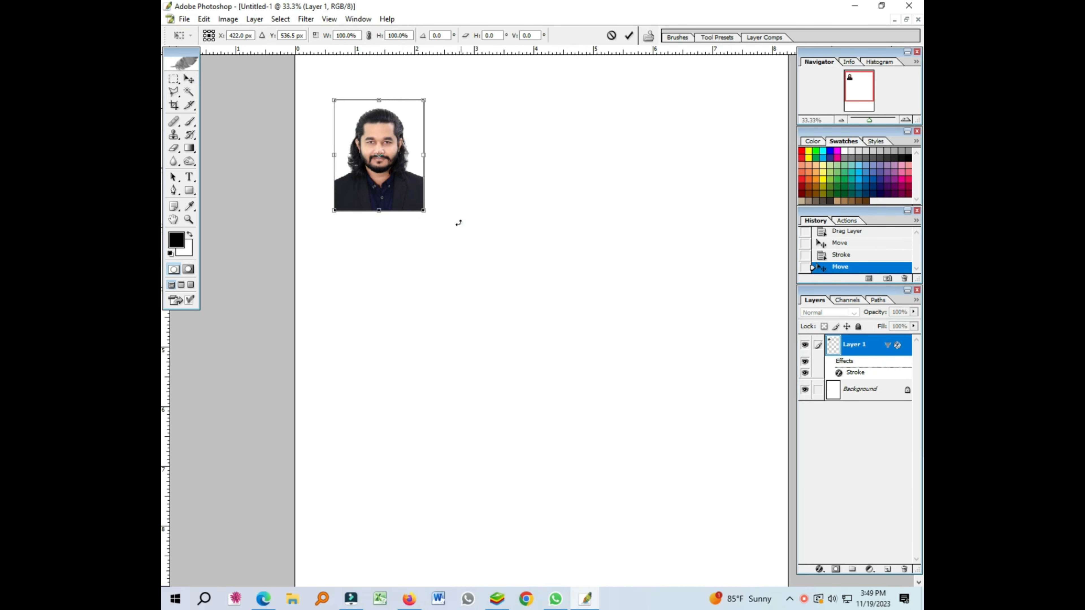
pyautogui.moveTo(458, 223); pyautogui.dragTo(314, 245)
pyautogui.press('Return')
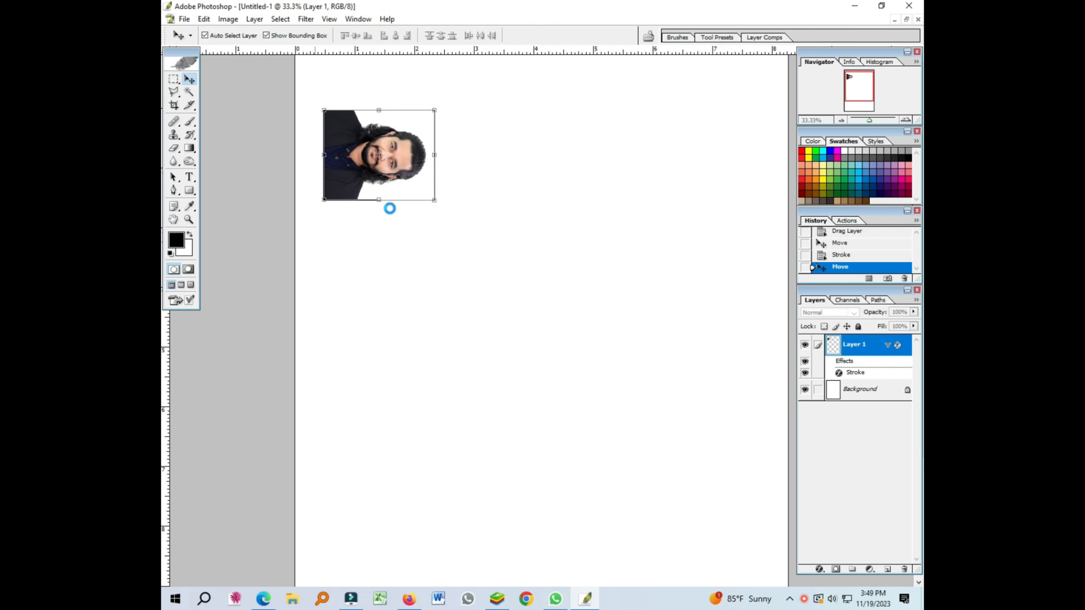
# Align the rotated photo with the page's top-left corner and merge a duplicate placed beside it into the same layer
pyautogui.moveTo(395, 194); pyautogui.dragTo(429, 117)
pyautogui.hotkey('ctrl', 'e')
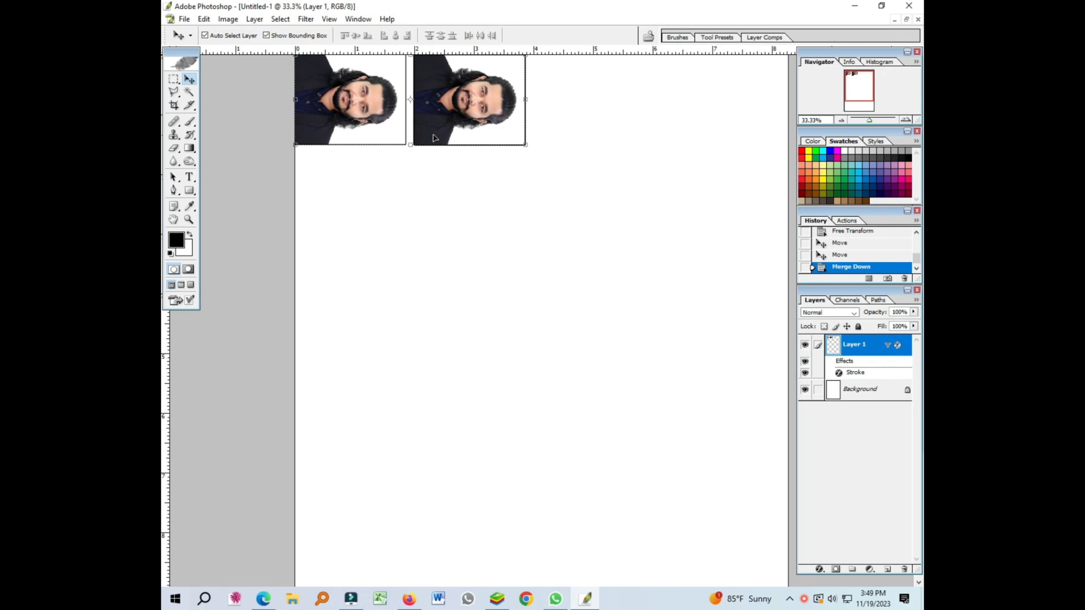
# Return the A4 document to a floating window and view Pic.jpg at 50% in an enlarged window
pyautogui.click(906, 19)
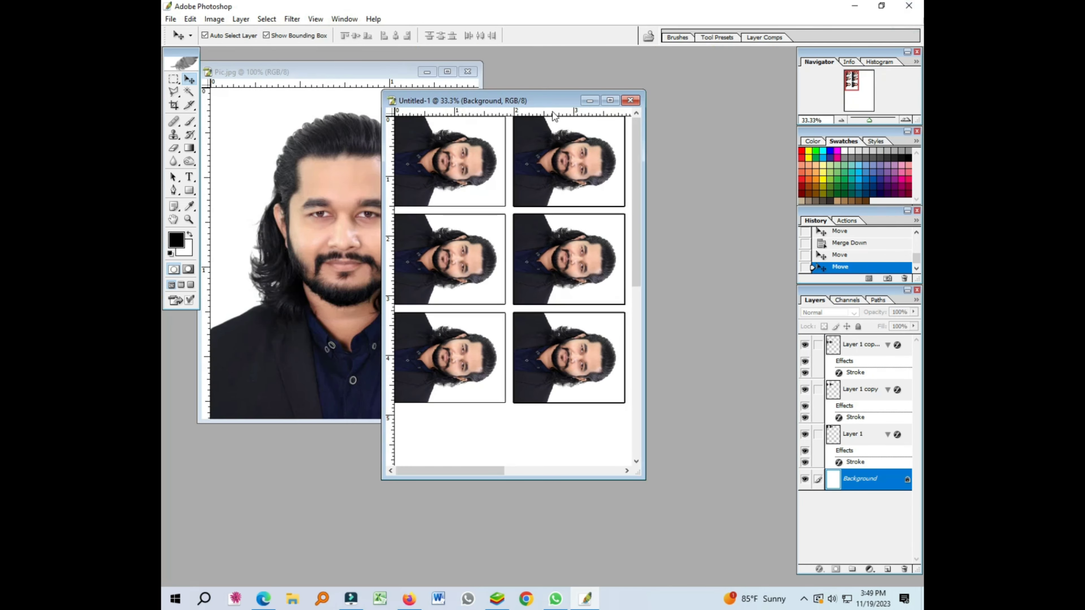
pyautogui.moveTo(531, 100); pyautogui.dragTo(518, 102)
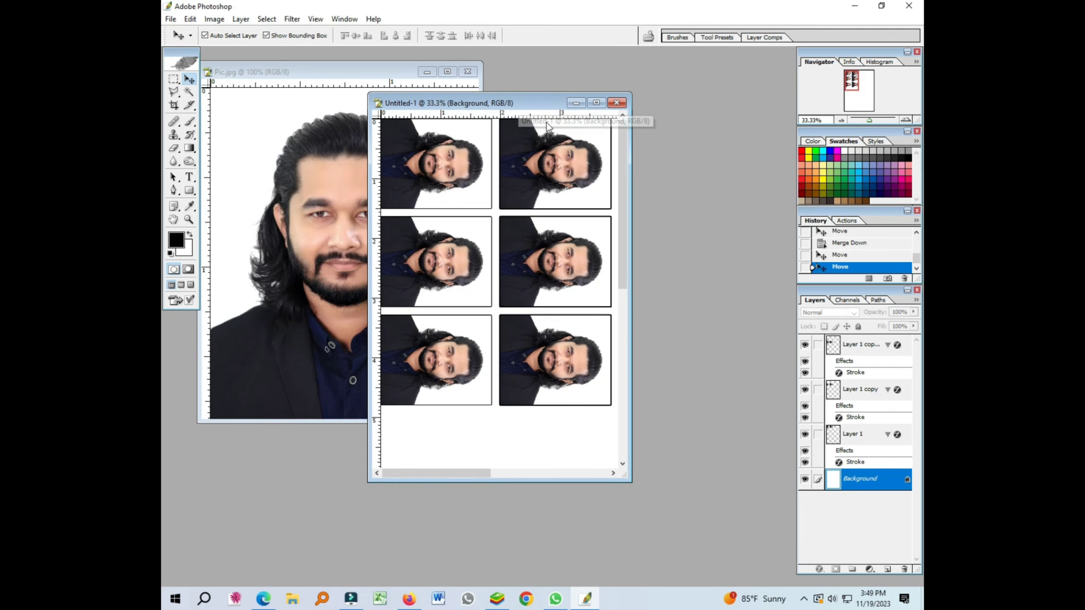
pyautogui.click(324, 389)
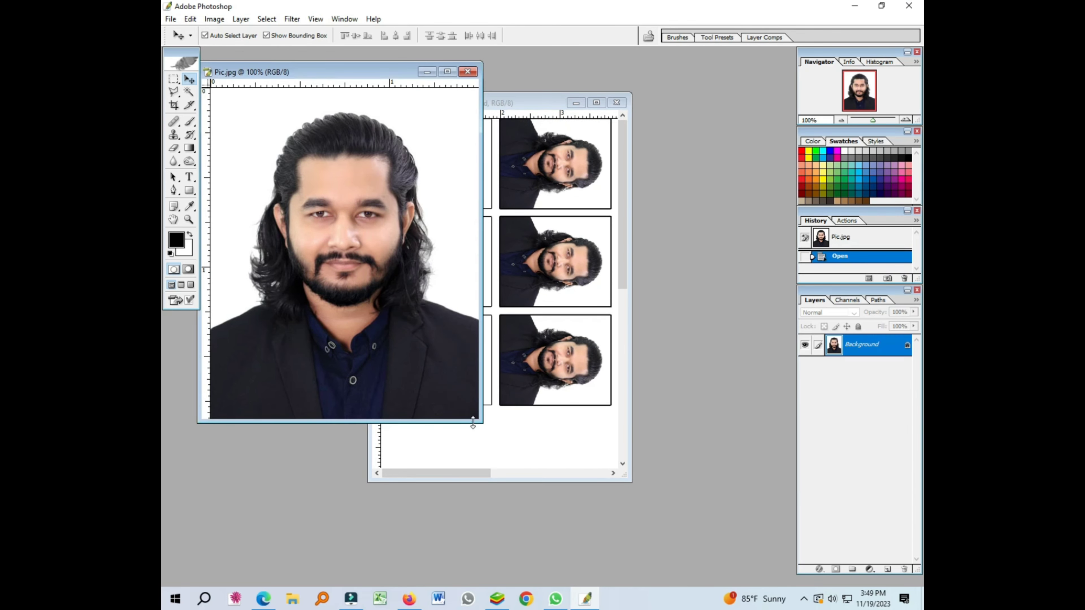
pyautogui.moveTo(473, 423); pyautogui.dragTo(601, 580)
pyautogui.hotkey('ctrl', '-')
pyautogui.hotkey('ctrl', '-')
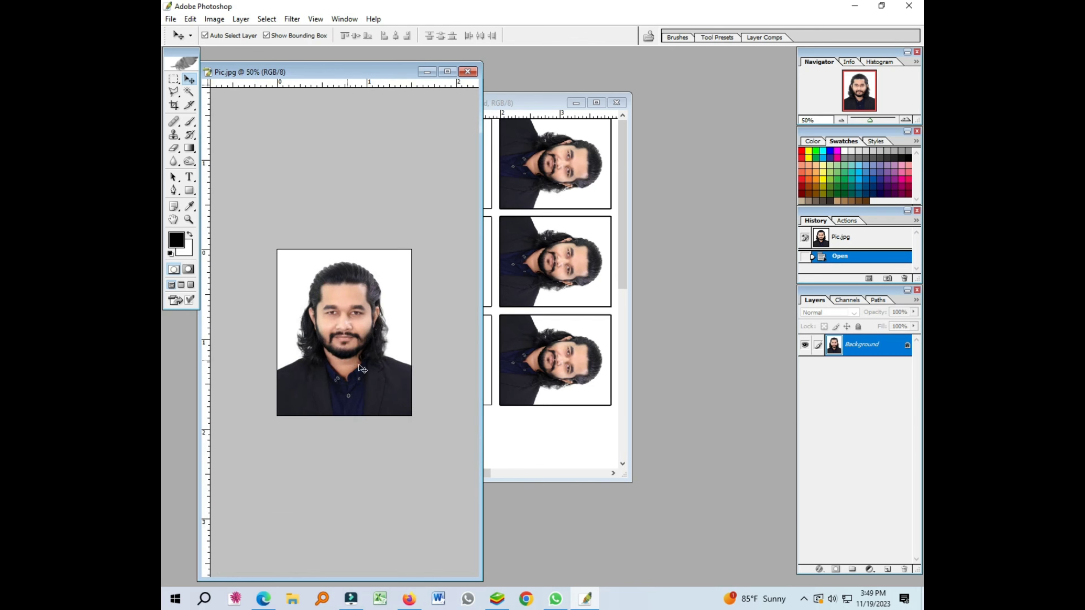
pyautogui.moveTo(480, 374); pyautogui.dragTo(544, 299)
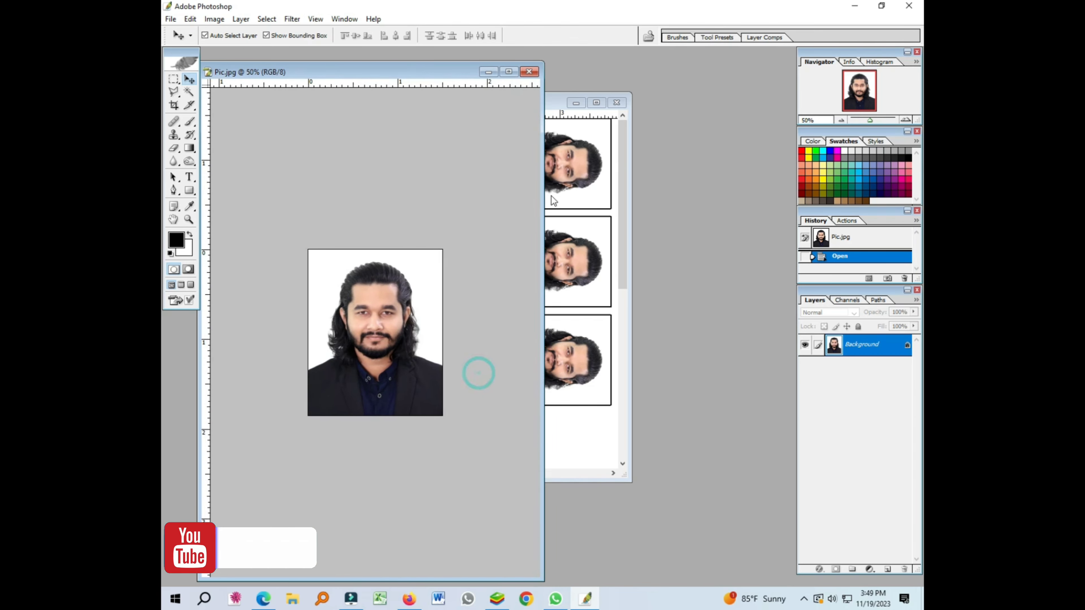
# Close Pic.jpg and the A4 document, discarding the unsaved changes
pyautogui.click(531, 68)
pyautogui.click(616, 103)
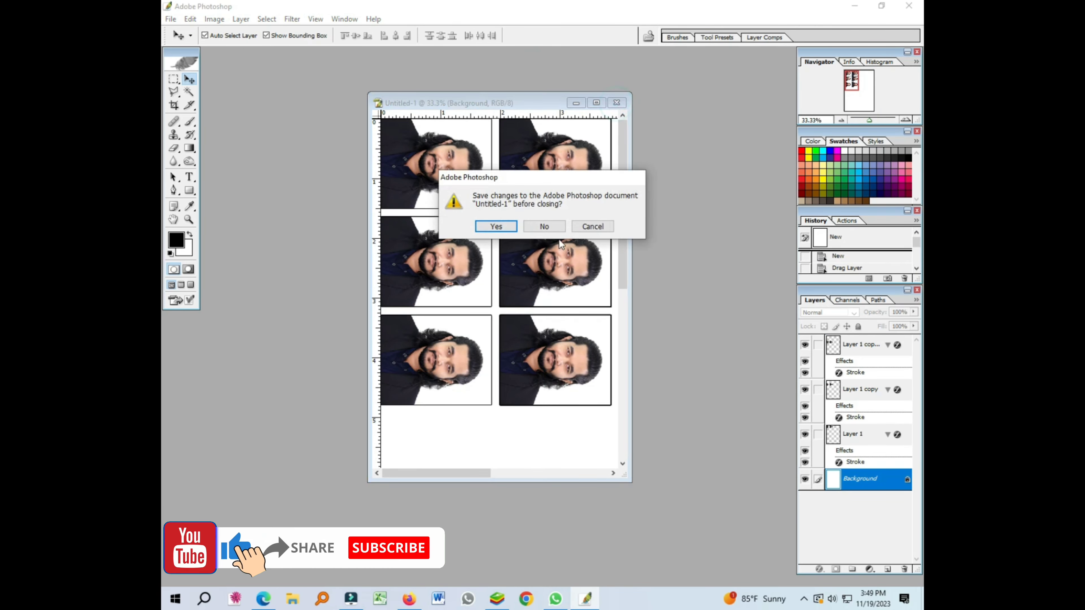
pyautogui.click(545, 226)
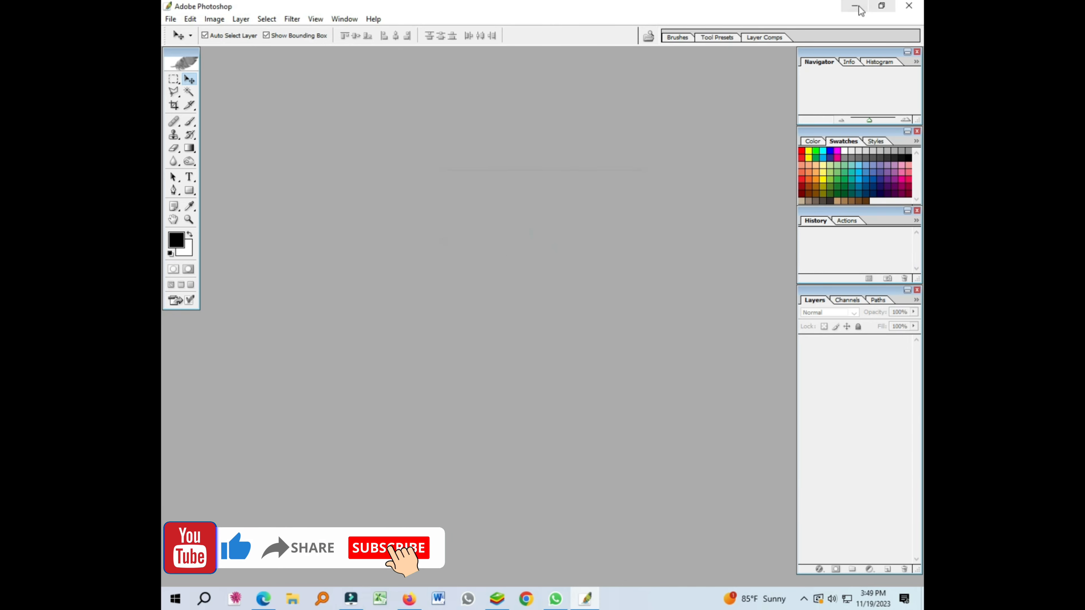
# Minimize the Photoshop window and refresh the Windows desktop
pyautogui.click(854, 6)
pyautogui.rightClick(489, 191)
pyautogui.click(508, 229)
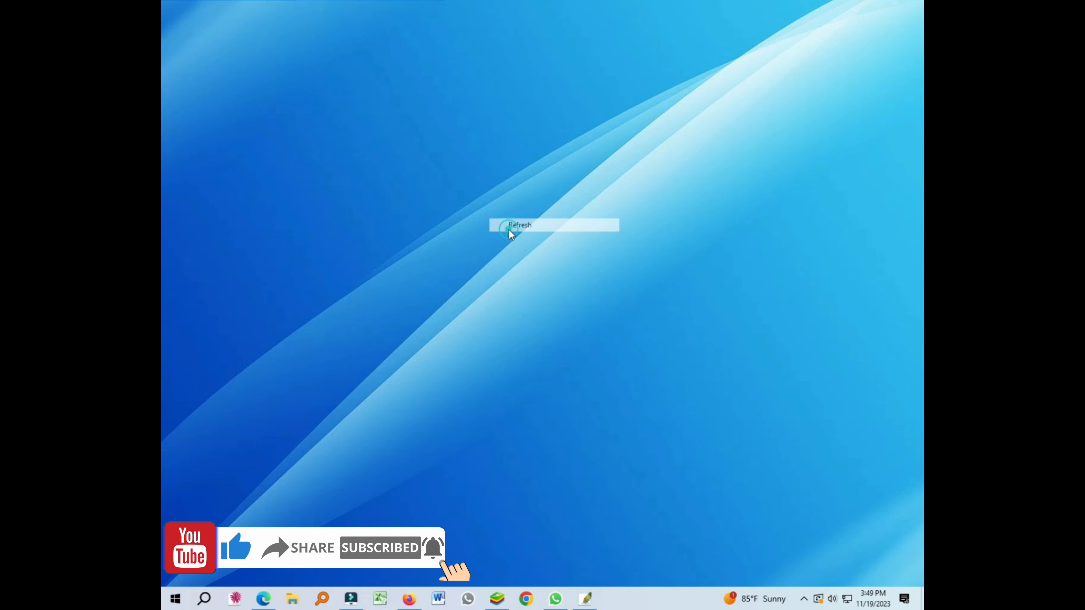